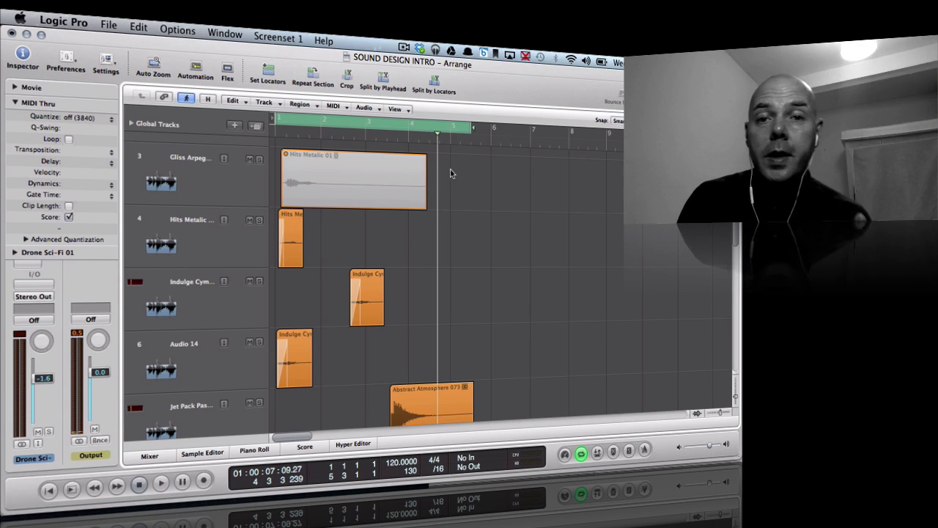
Step: Open the project's movie in a floating window and play the arrangement against the picture
click(17, 87)
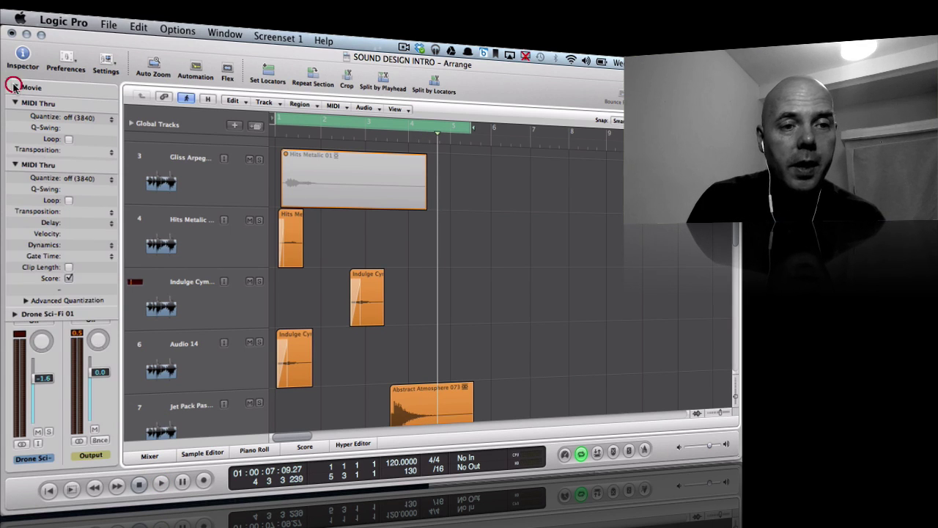
click(71, 131)
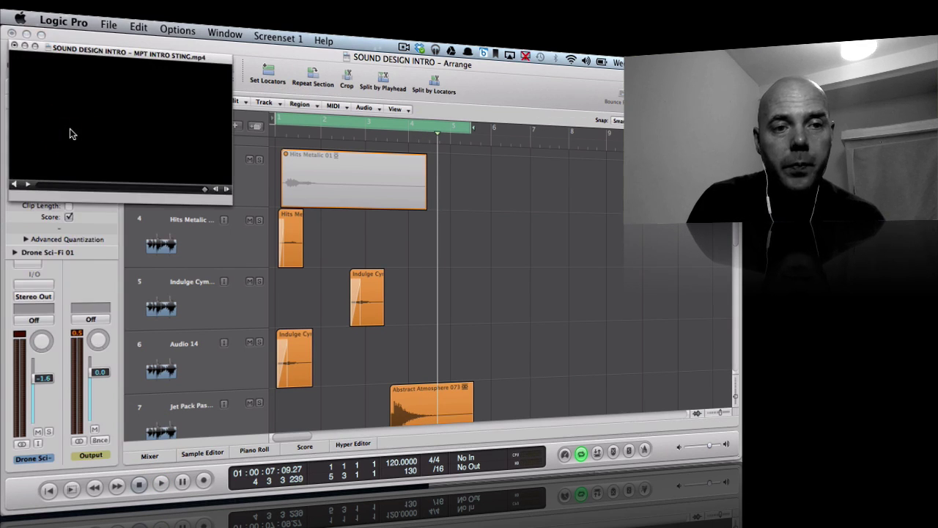
key(space)
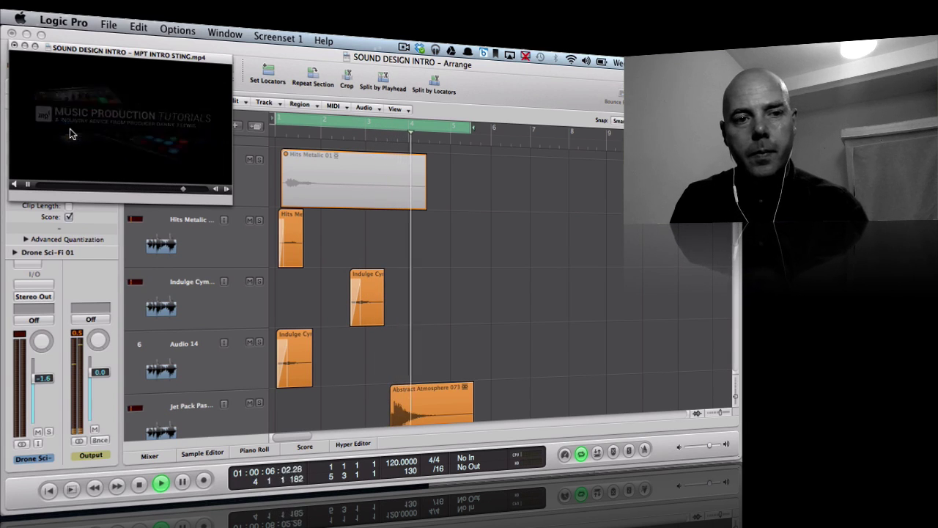
key(space)
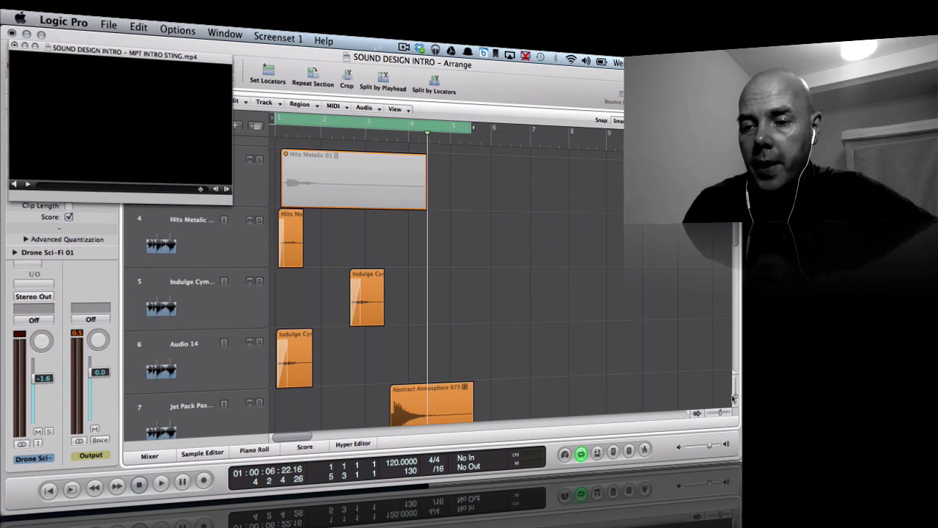
Step: Inspect the Cloud Chords track's EXS24 sampler and where its instrument sits under Factory, 05 Synthesizers, 08 Chords
drag(734, 397, 734, 384)
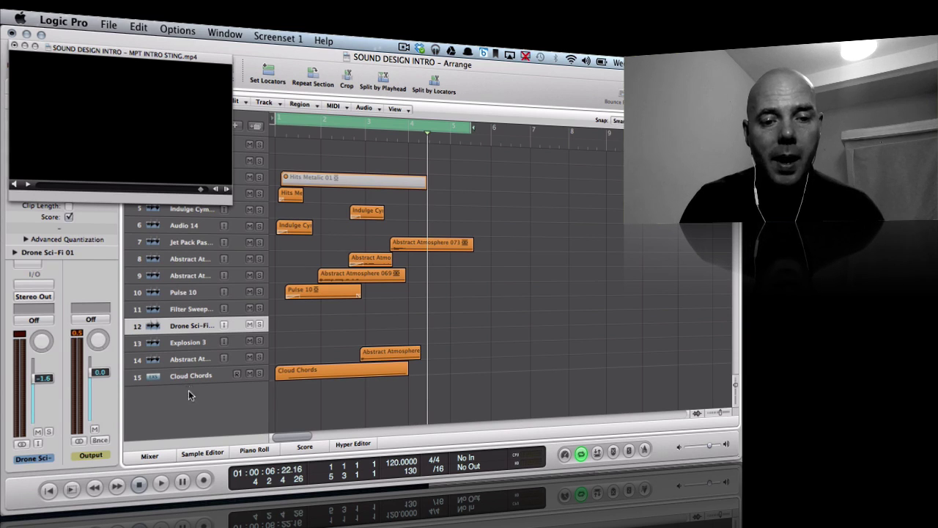
click(203, 376)
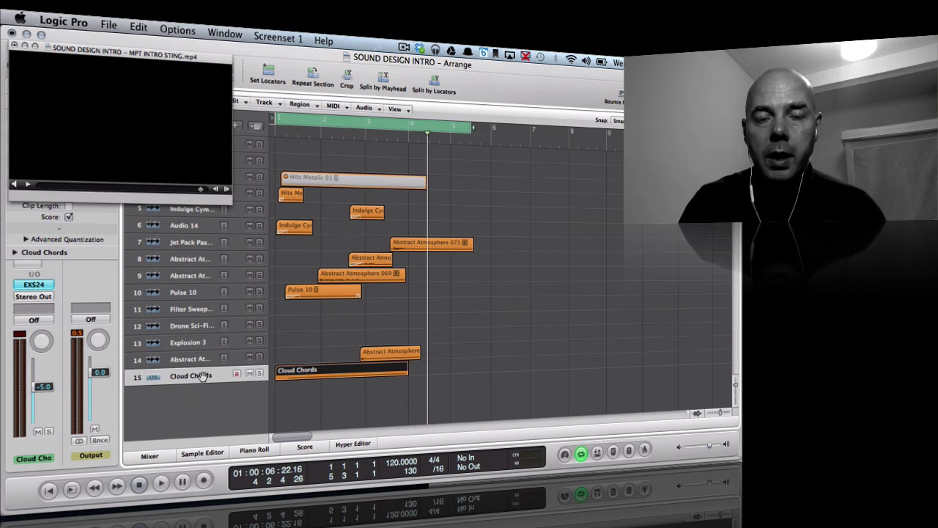
click(33, 286)
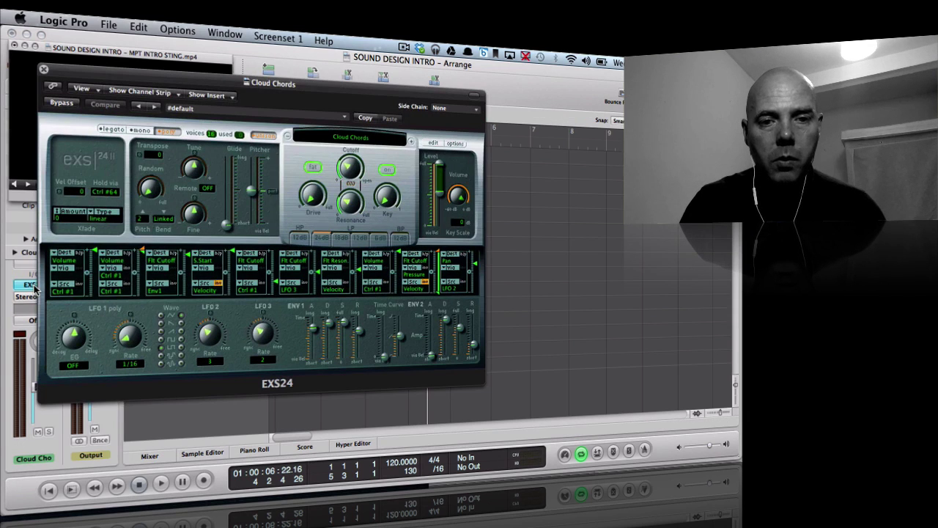
click(362, 139)
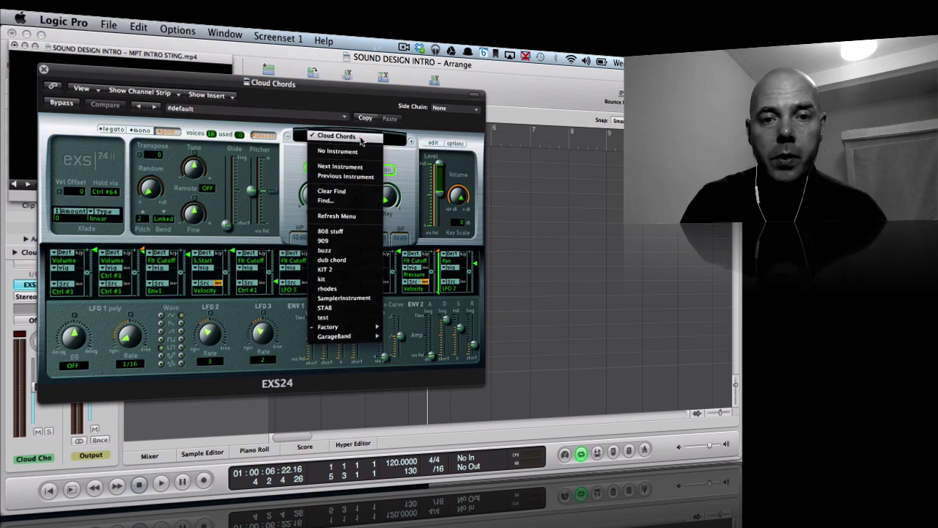
mouse_move(345, 326)
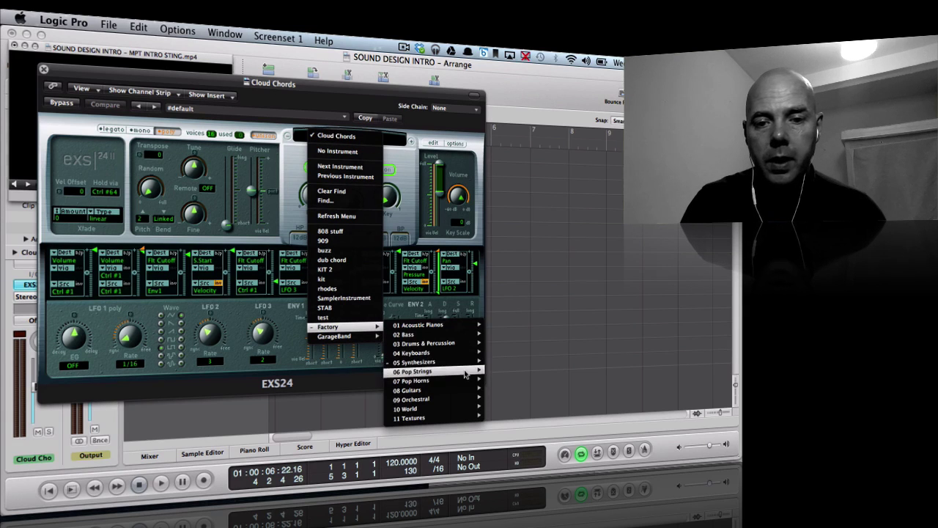
mouse_move(463, 370)
mouse_move(549, 422)
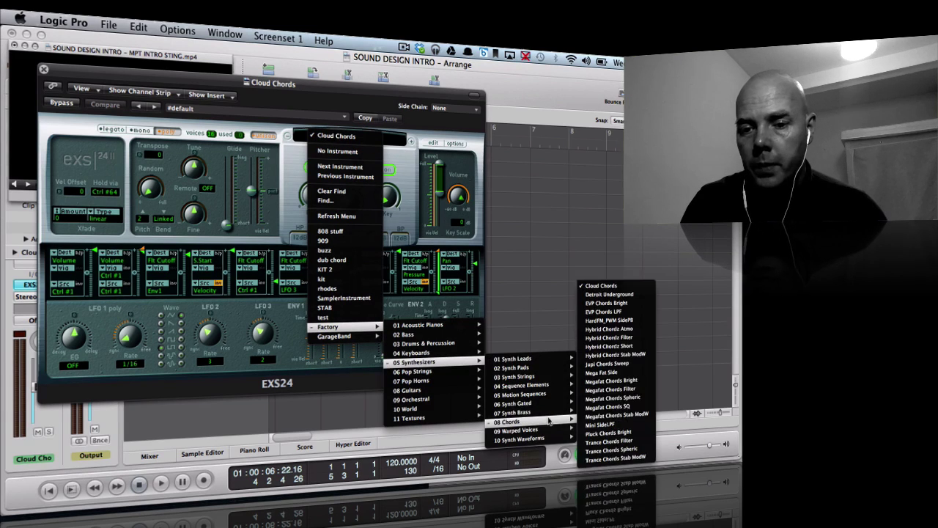
click(582, 216)
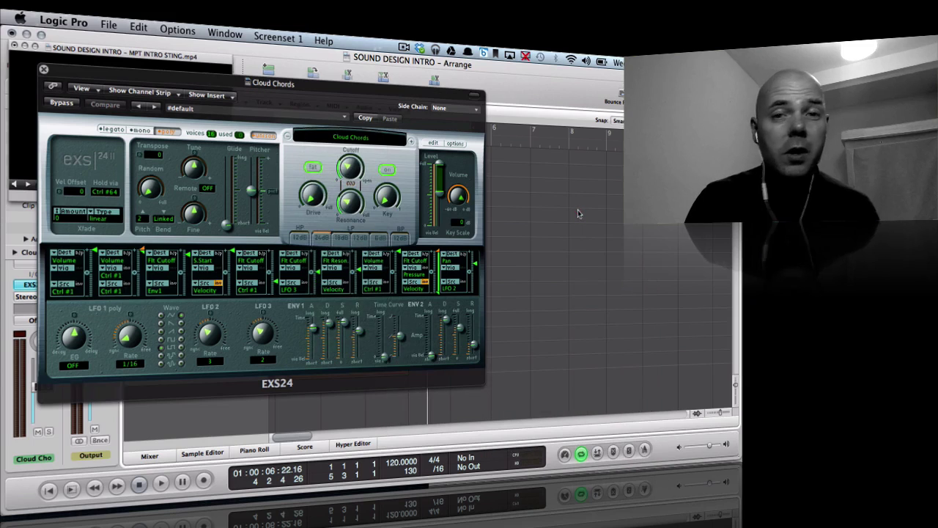
click(44, 69)
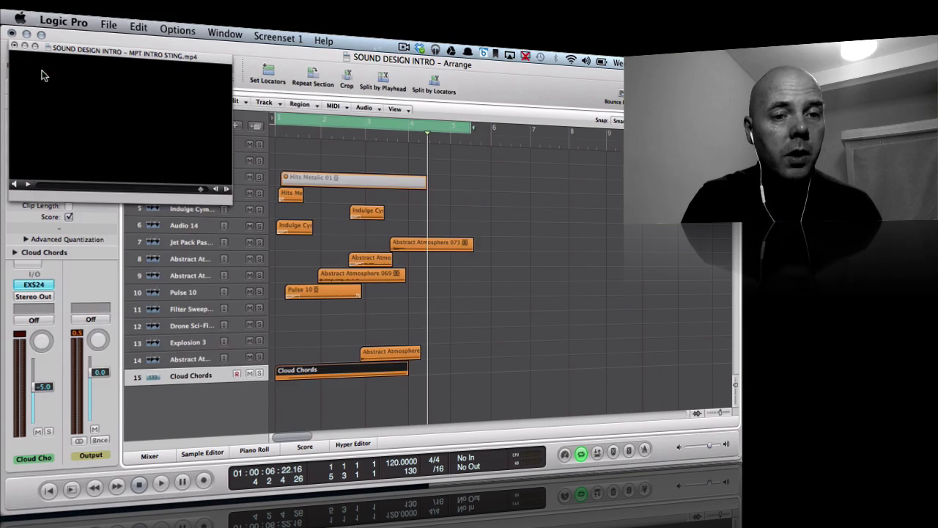
Step: Examine the Cloud Chords region's notes in the Piano Roll and the track channel strips in the Mixer
double_click(315, 374)
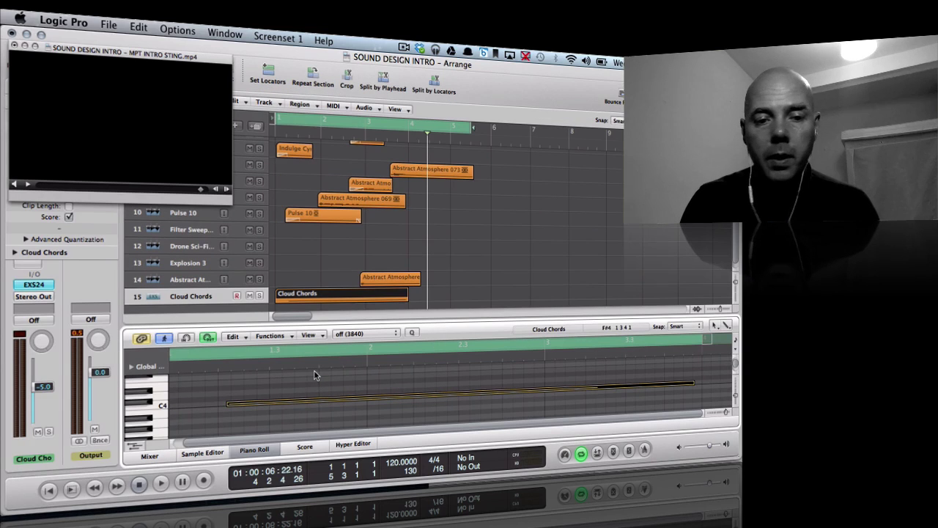
key(x)
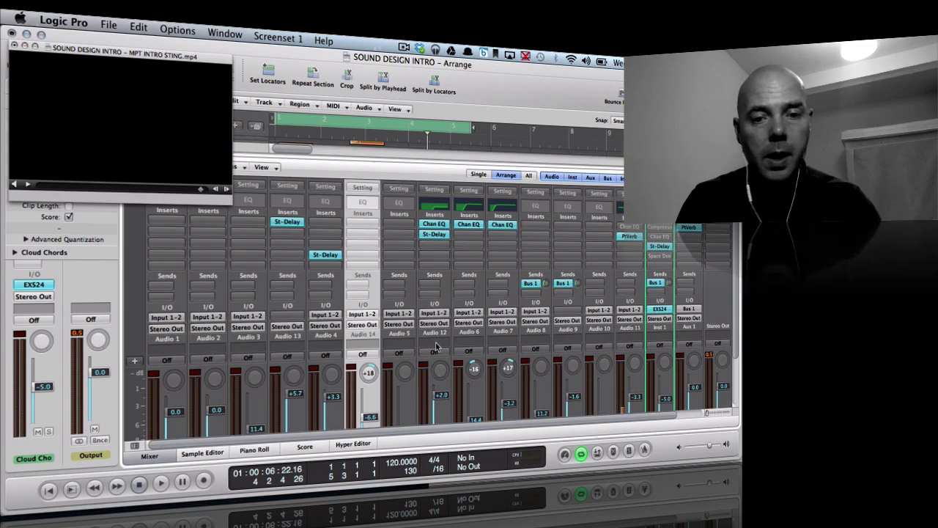
key(x)
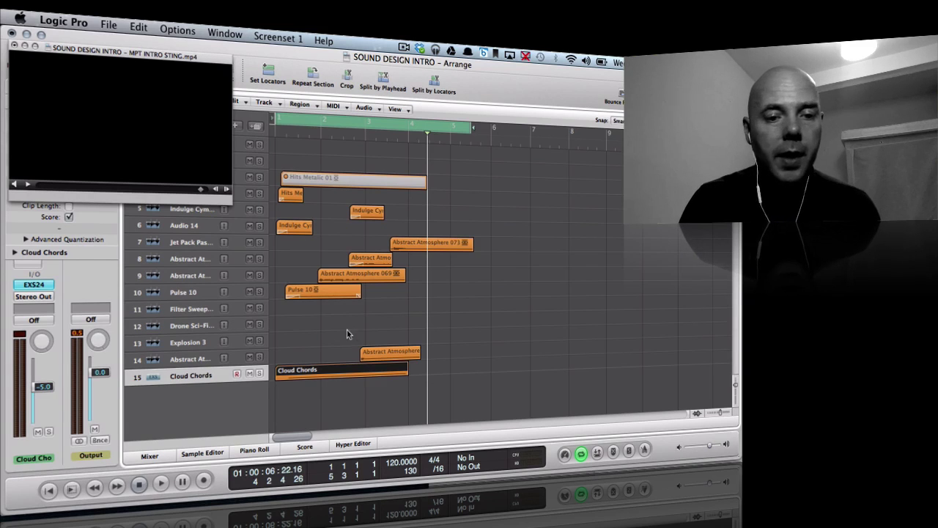
Step: Audition the arrangement from the start with the Cloud Chords track muted, and unmute the track
click(250, 374)
key(Return)
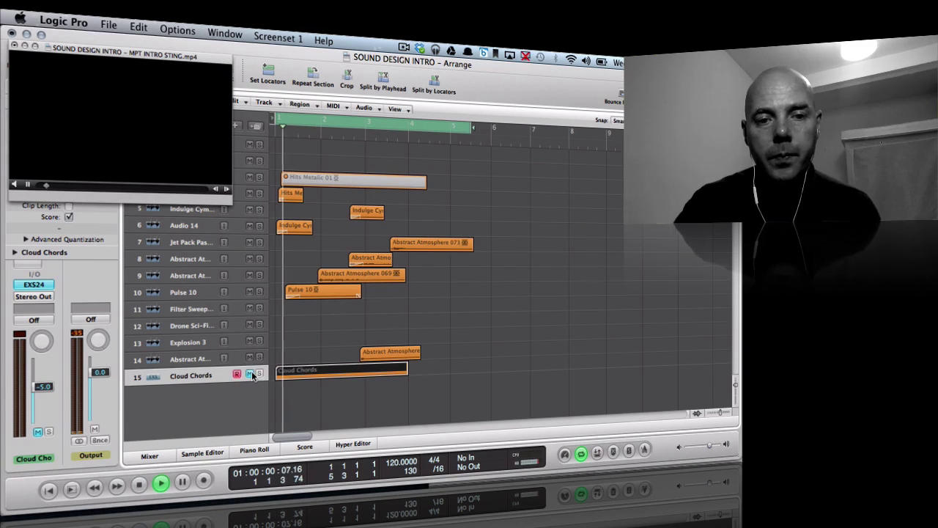
key(space)
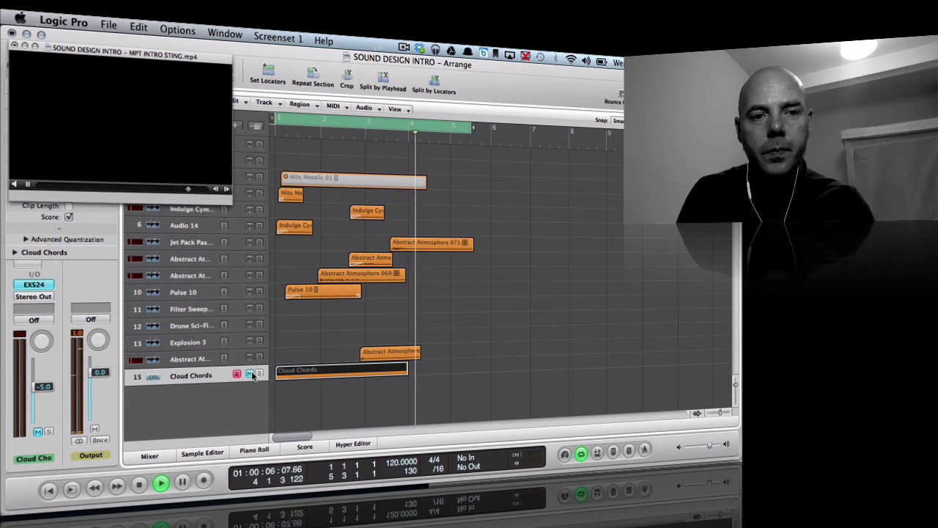
key(space)
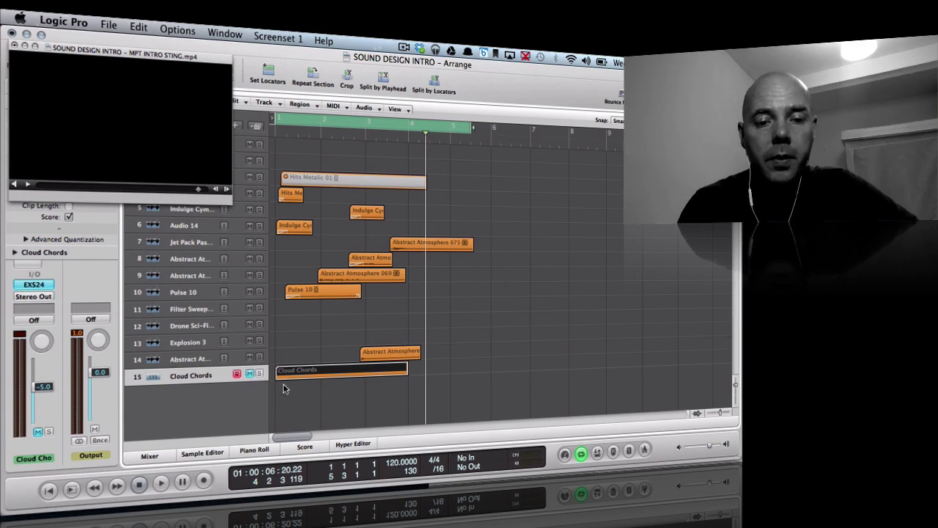
click(250, 374)
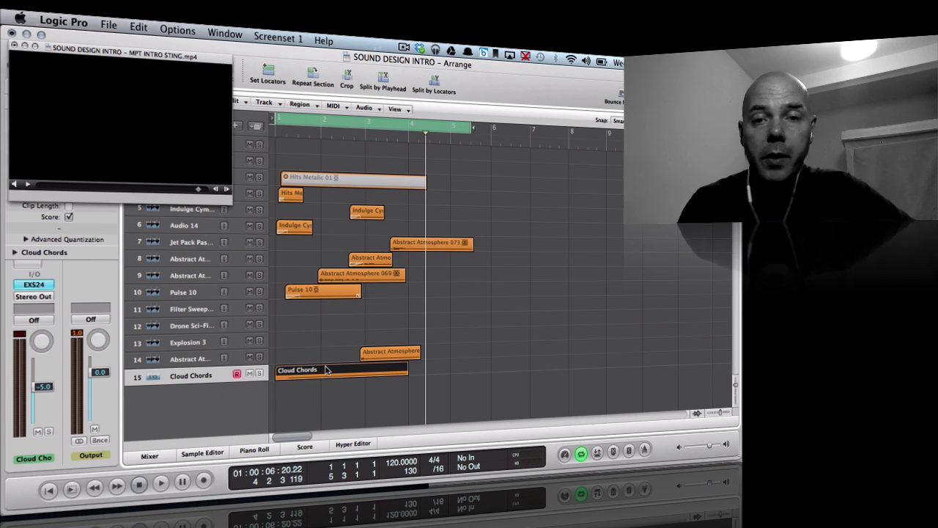
Step: Select the Abstract Atmosphere 121 region and move the floating movie window clear of its region parameters
click(321, 294)
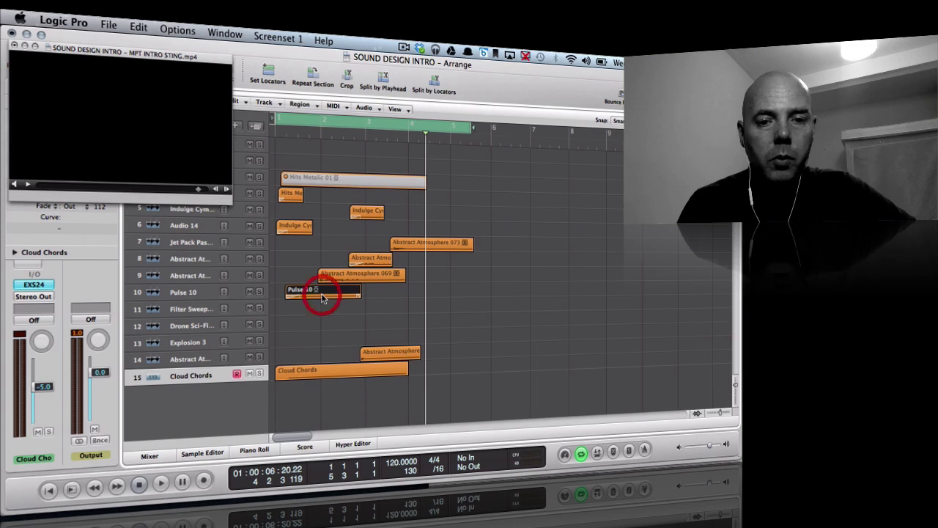
click(719, 413)
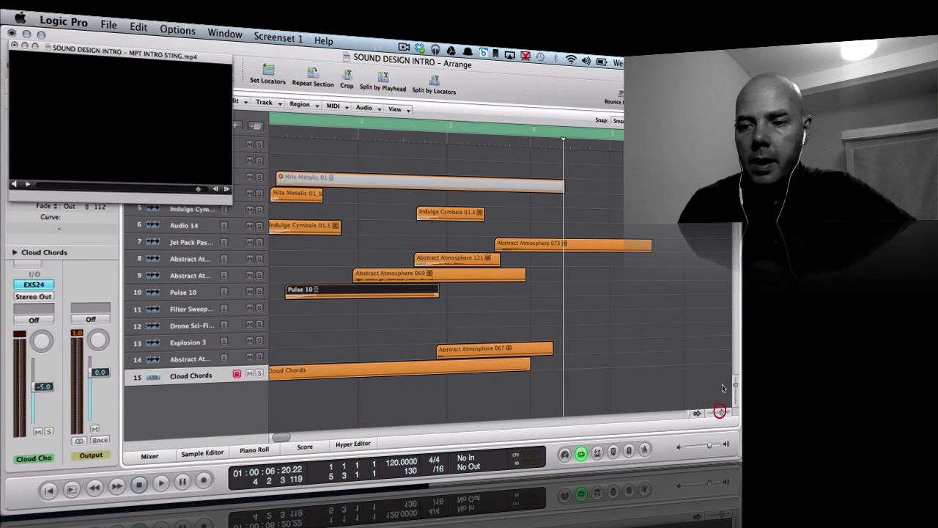
click(735, 388)
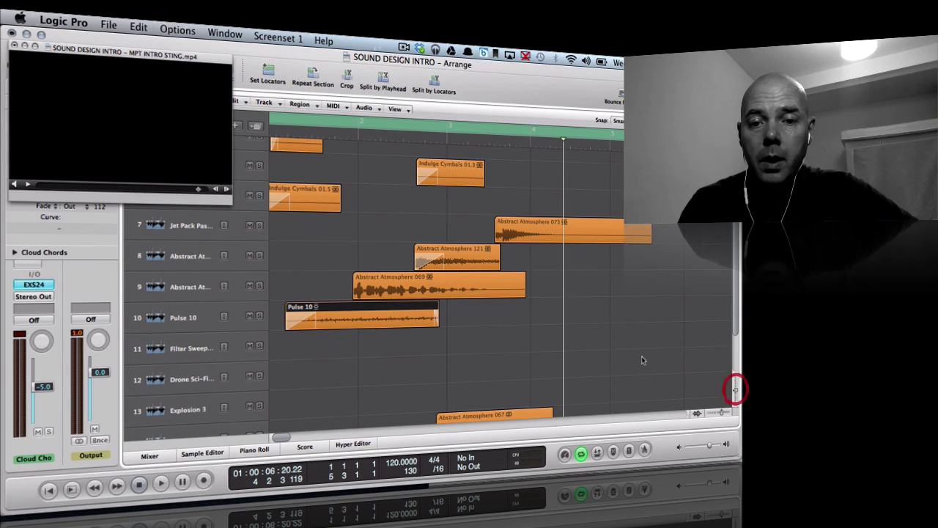
click(735, 388)
click(432, 251)
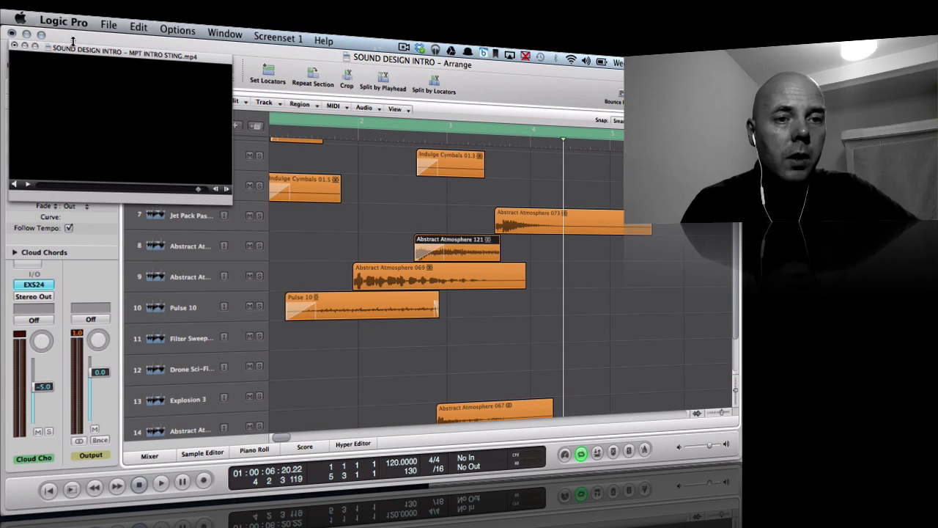
drag(76, 49, 82, 282)
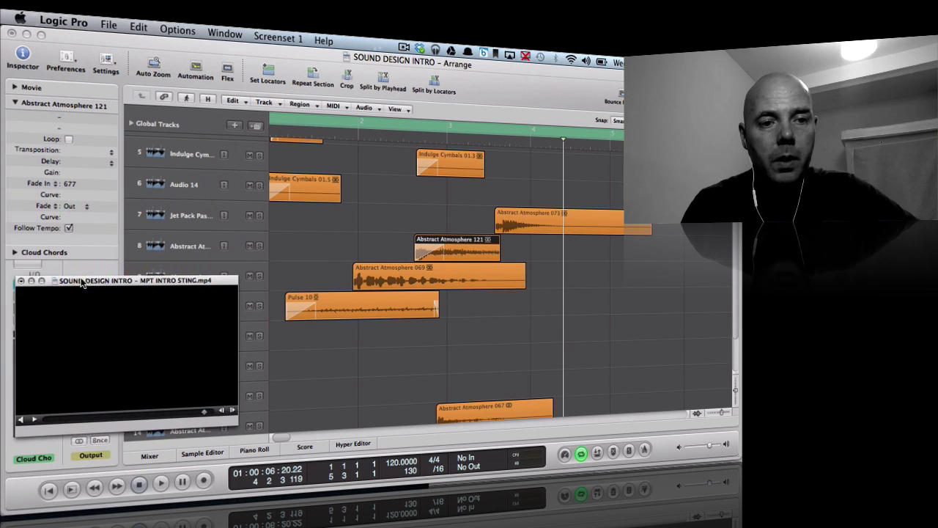
Step: Lengthen the fade-in of the Abstract Atmosphere 121 region to 817 with the Fade Tool
click(455, 242)
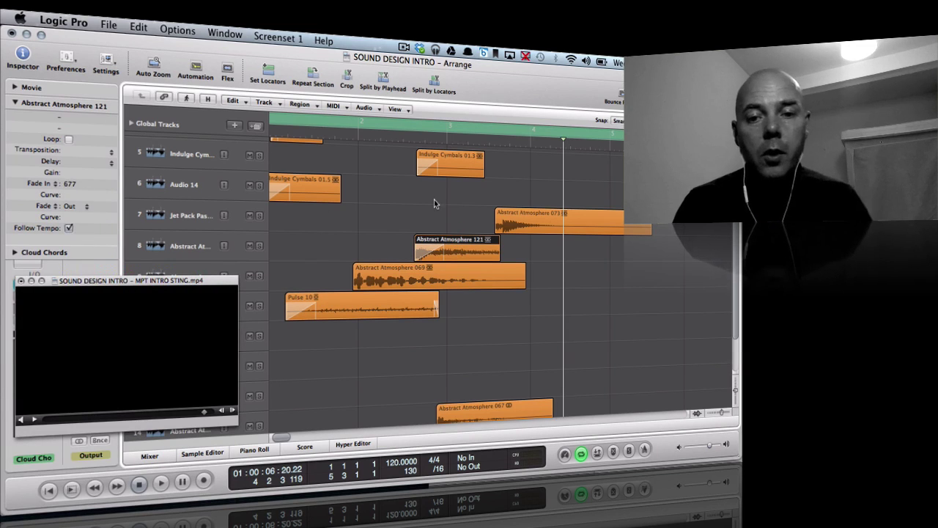
key(Escape)
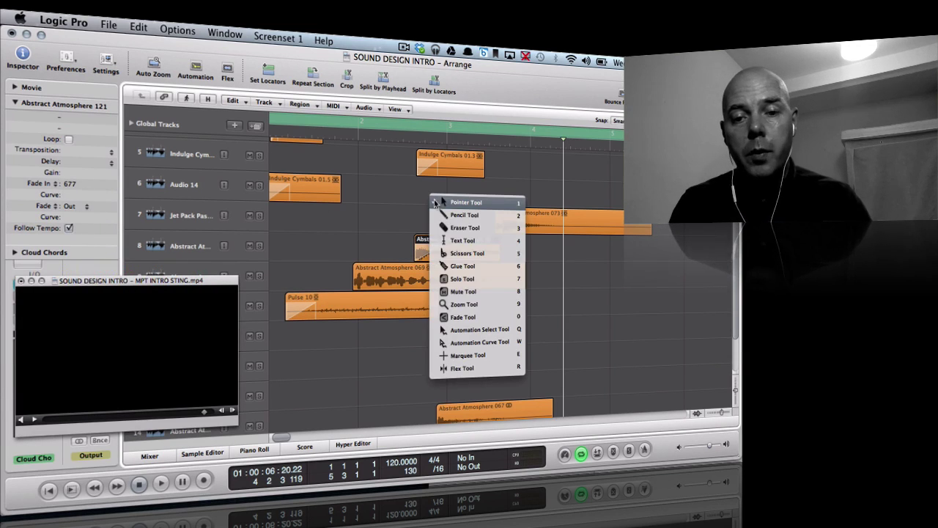
click(466, 316)
drag(442, 253, 448, 254)
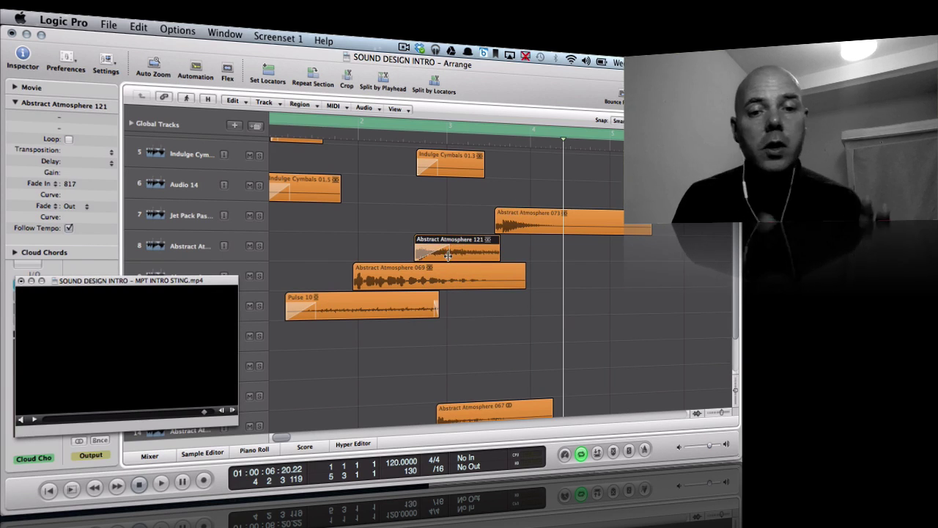
scroll(448, 254, left, 2)
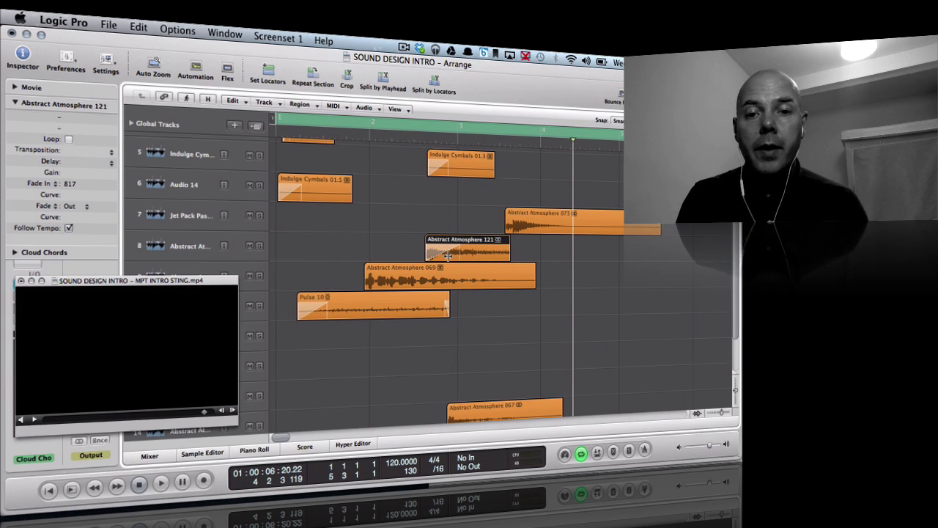
scroll(448, 254, down, 4)
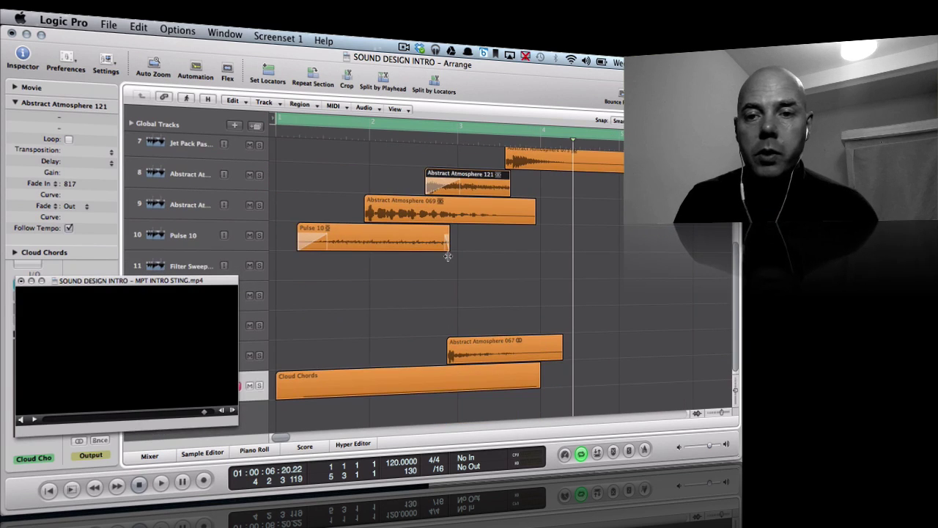
scroll(448, 255, up, 9)
scroll(448, 255, down, 2)
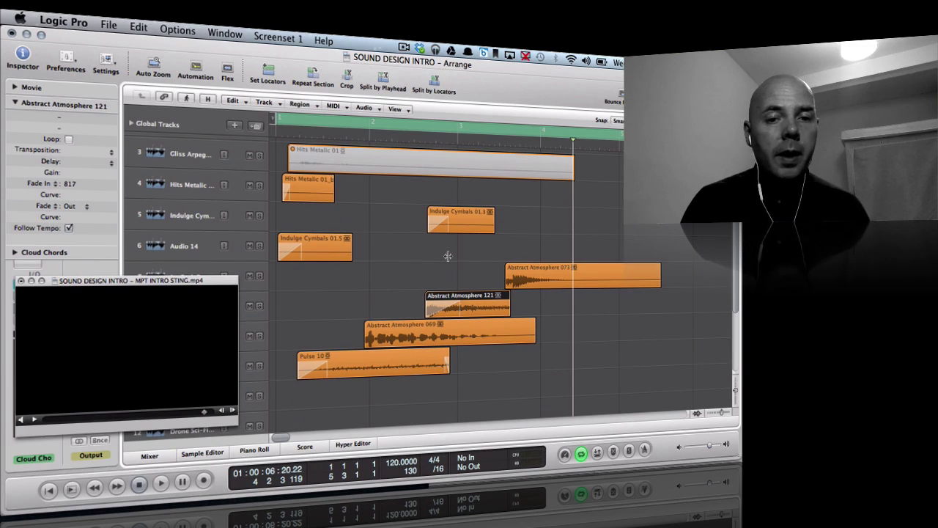
scroll(448, 255, down, 7)
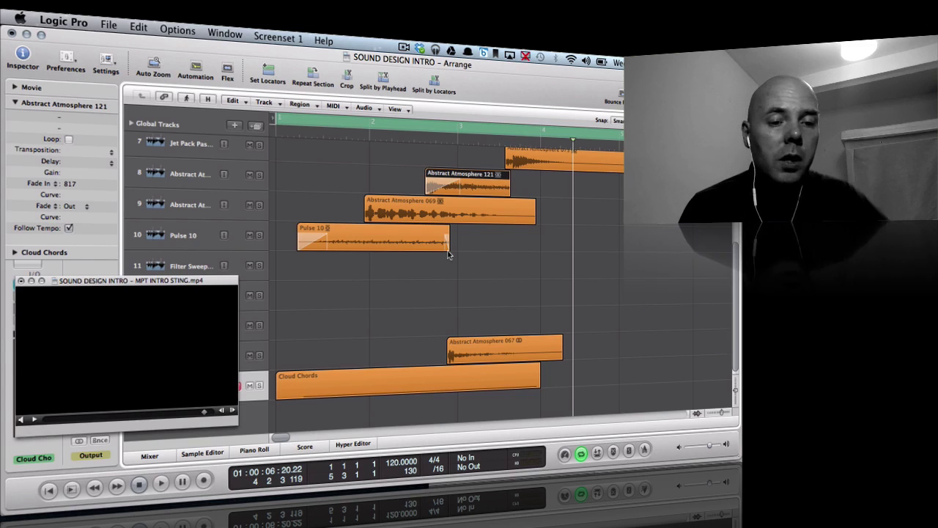
scroll(448, 255, up, 10)
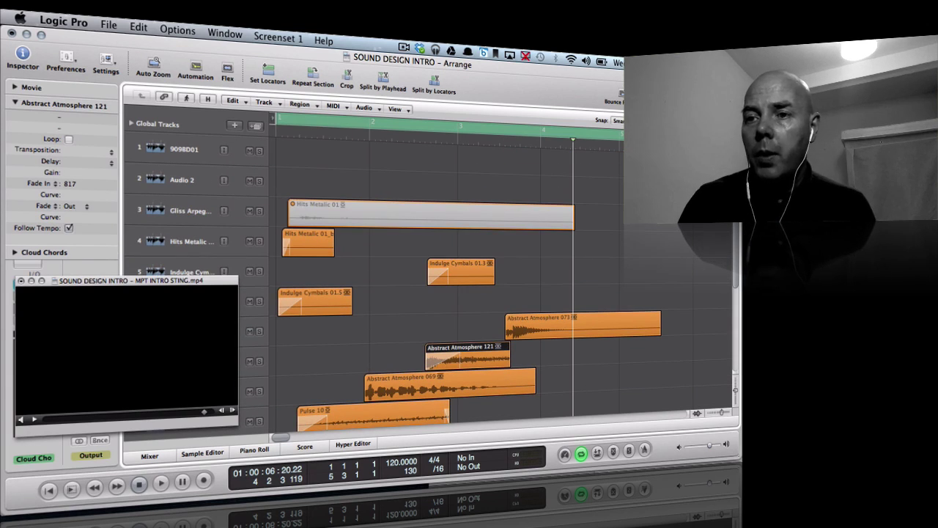
Step: Show the loop browser and switch its library view from the Jam Pack to the Apple Loops collection
key(y)
key(o)
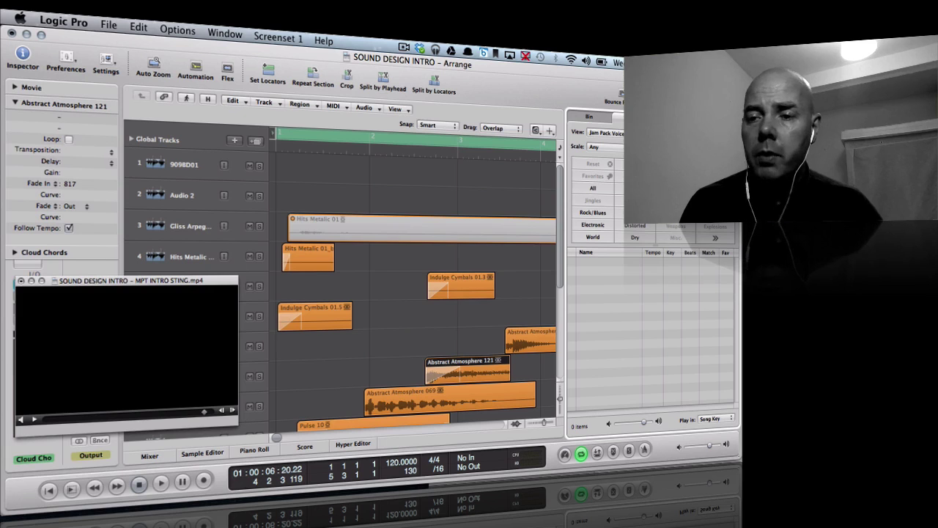
click(613, 133)
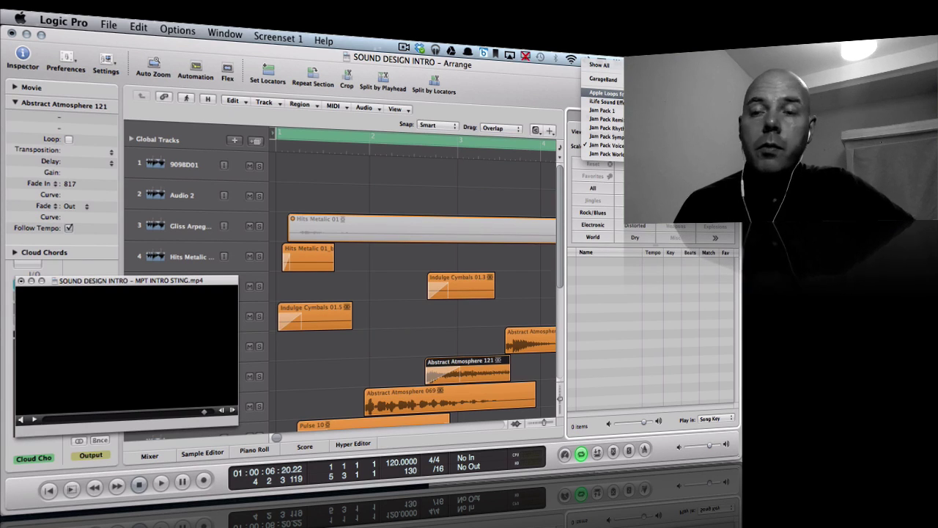
click(605, 93)
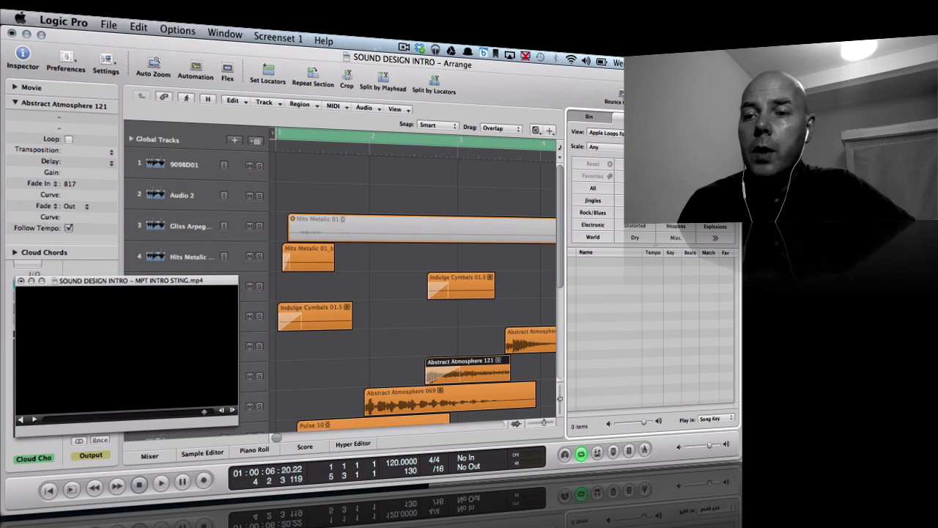
Step: Filter the Apple Loops to a sound-effects category and preview the Alarm 03 and Bass FX 03 loops
click(714, 227)
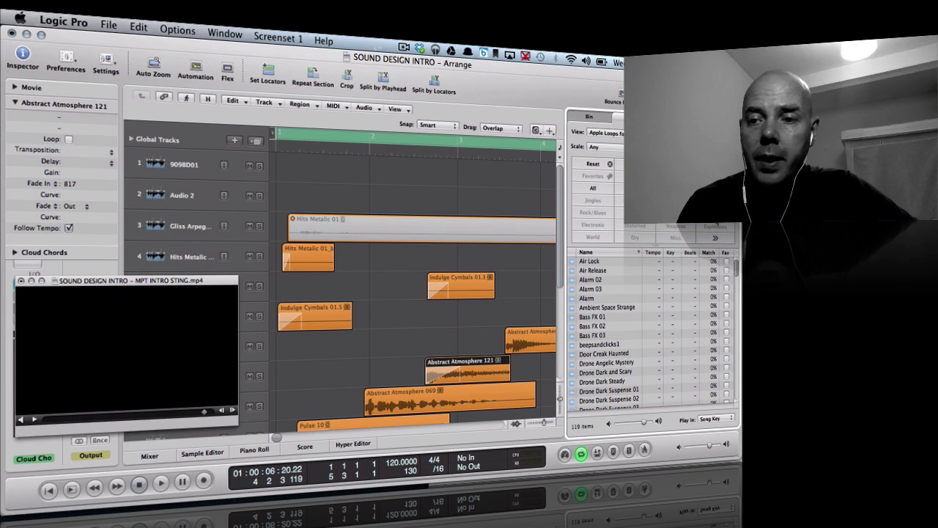
click(594, 289)
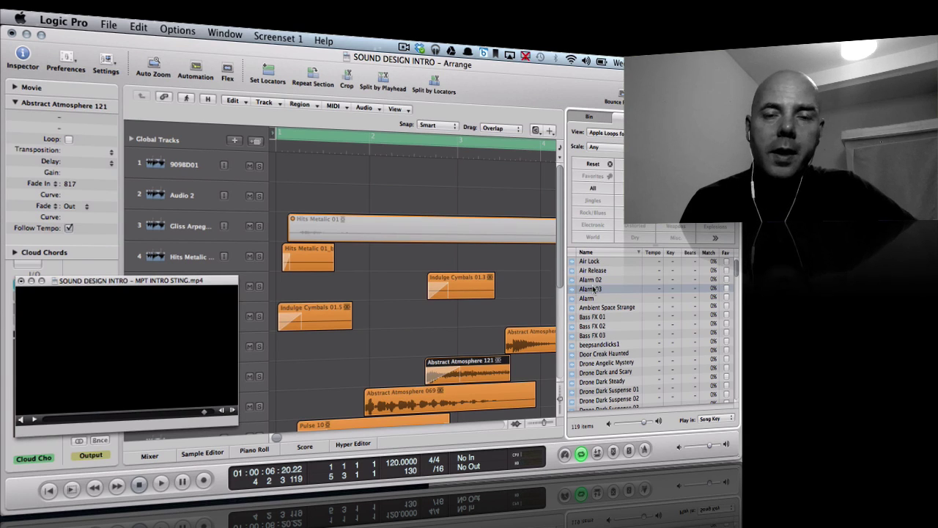
click(595, 335)
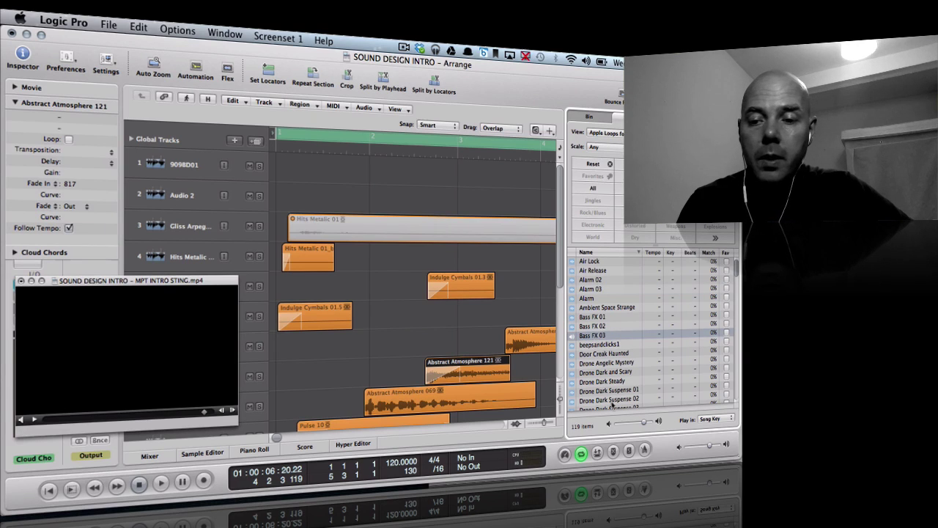
Step: Lower the loop preview volume and audition Drone Dark and Scary, Drone Dark Steady and Drone Dark Suspense 01
drag(643, 424, 629, 424)
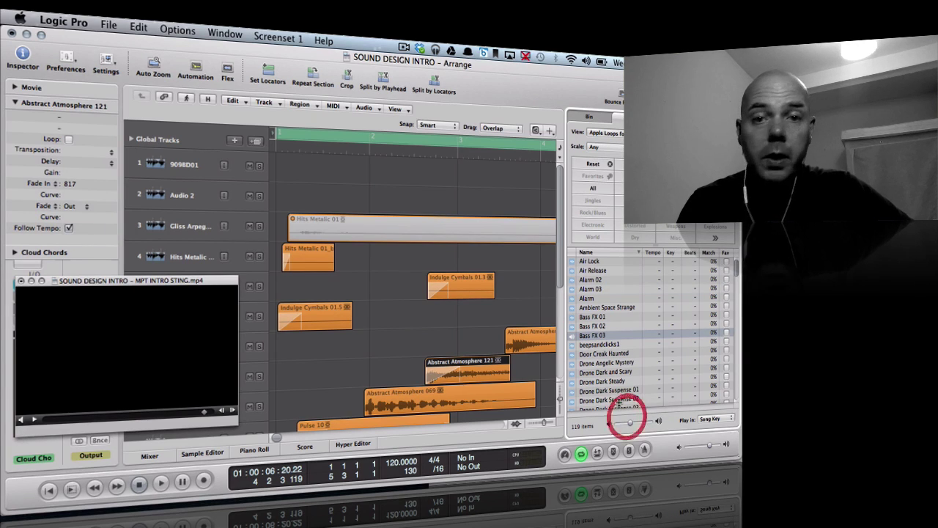
click(610, 372)
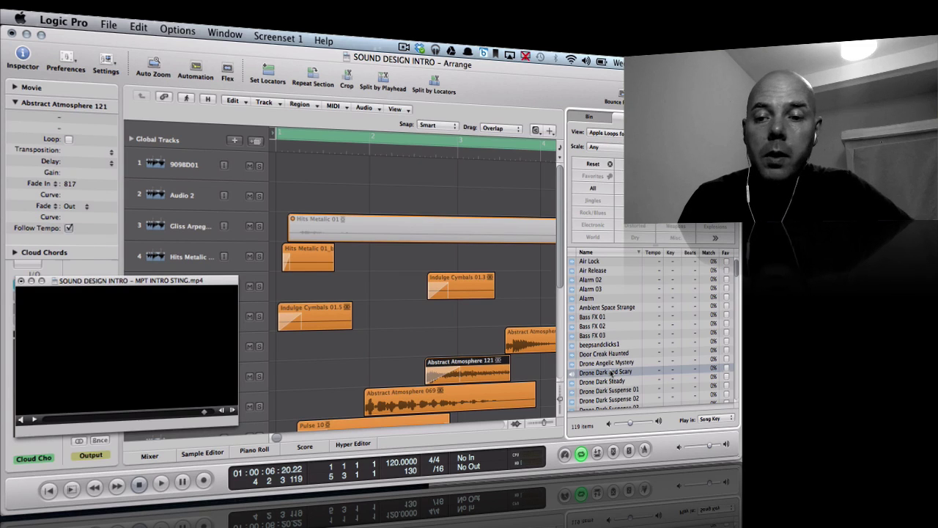
key(Down)
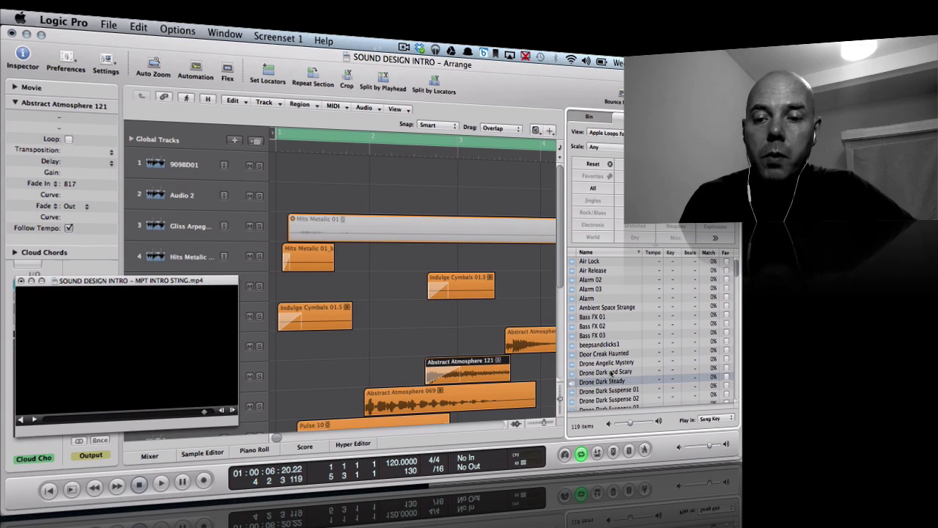
key(Down)
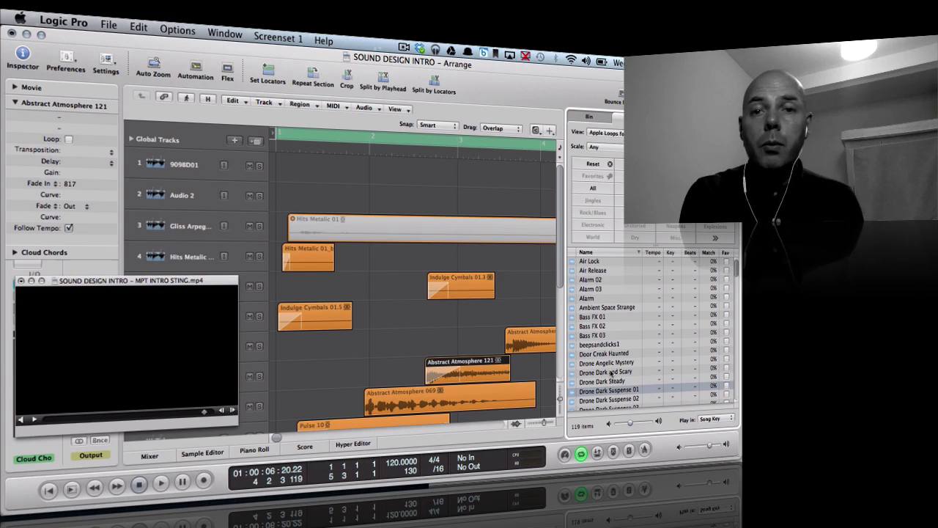
Step: Hide the loop browser and look over the regions on all tracks, from 9098D01 down to Cloud Chords
key(o)
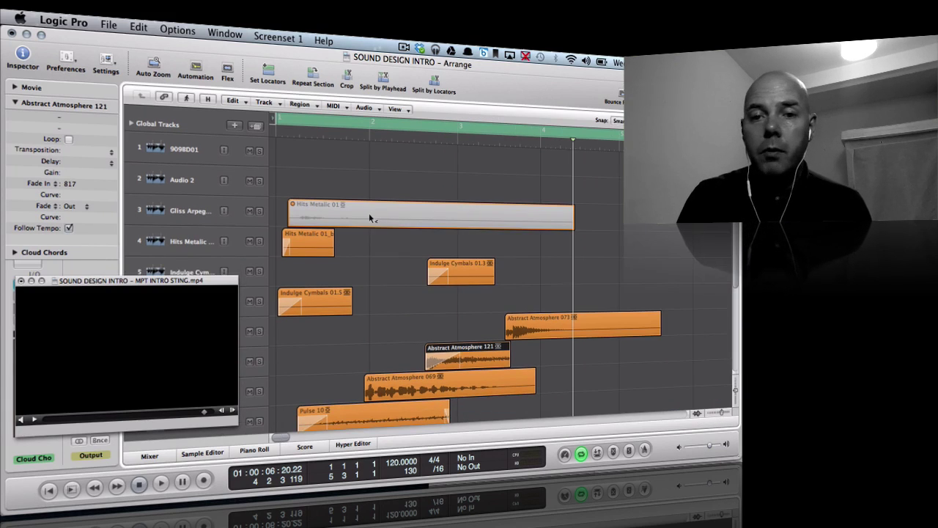
scroll(522, 252, down, 3)
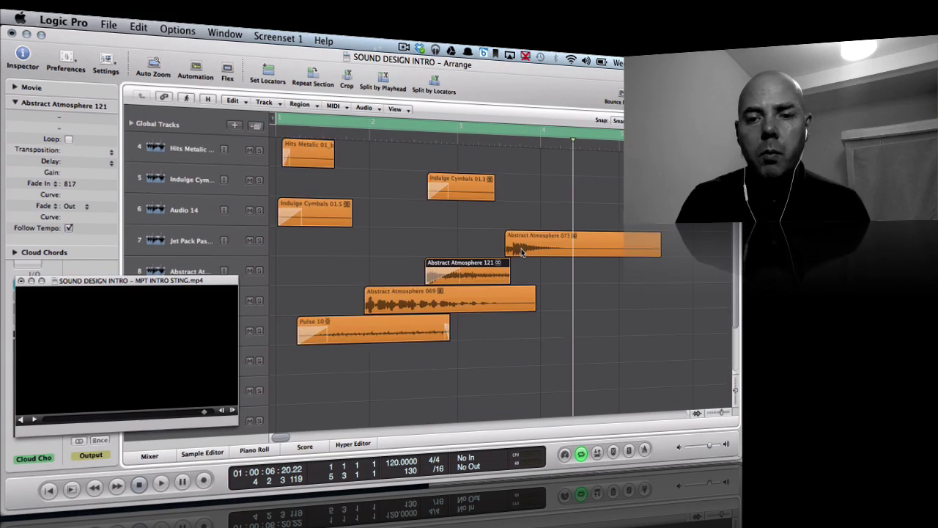
scroll(522, 252, up, 3)
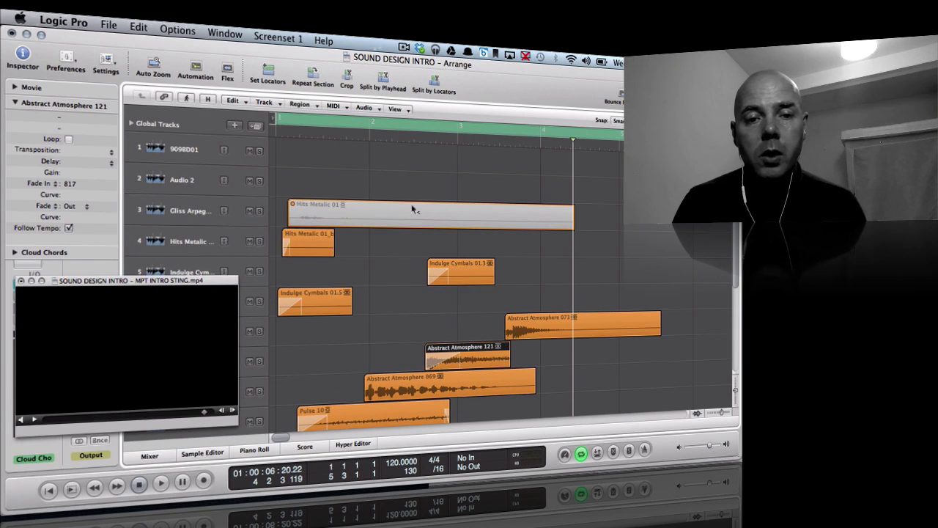
scroll(424, 229, down, 2)
scroll(424, 231, up, 2)
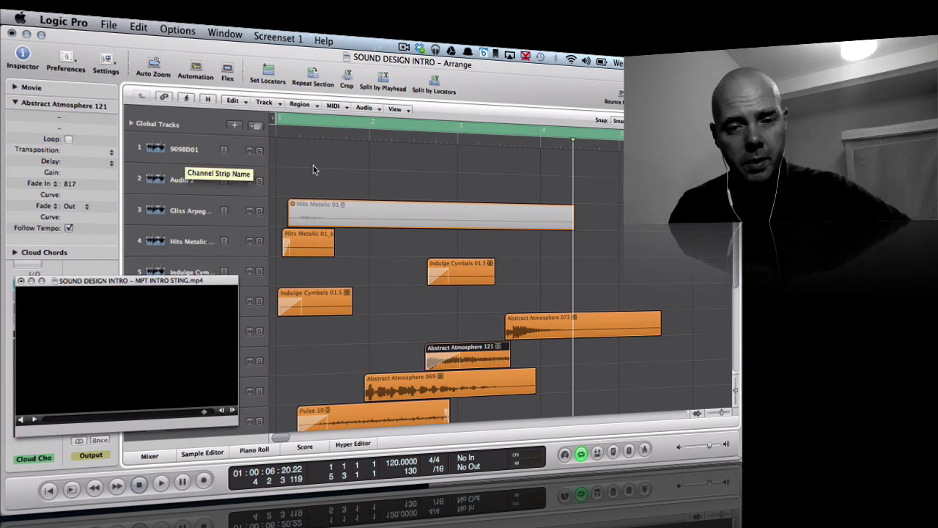
scroll(445, 225, down, 4)
scroll(445, 225, down, 2)
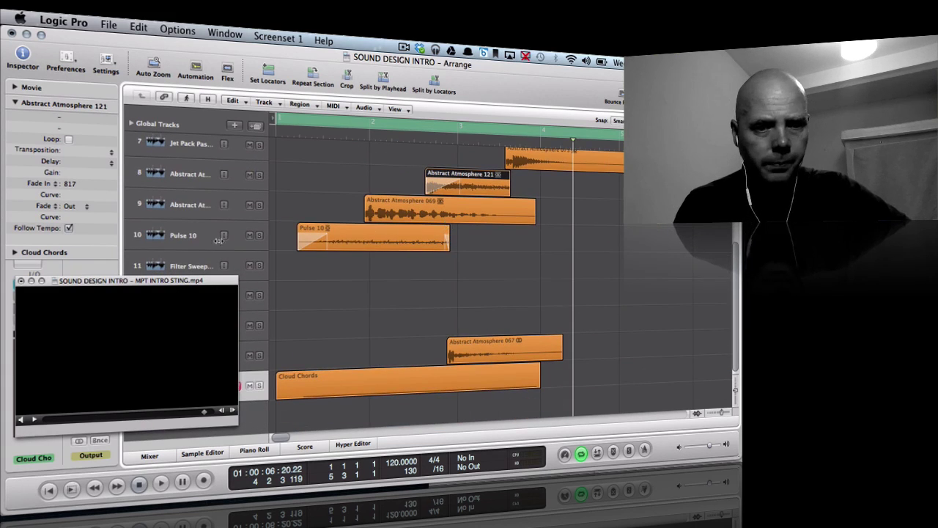
Step: Move the floating movie window clear of the lower track names and clear the region selection
drag(191, 286, 159, 350)
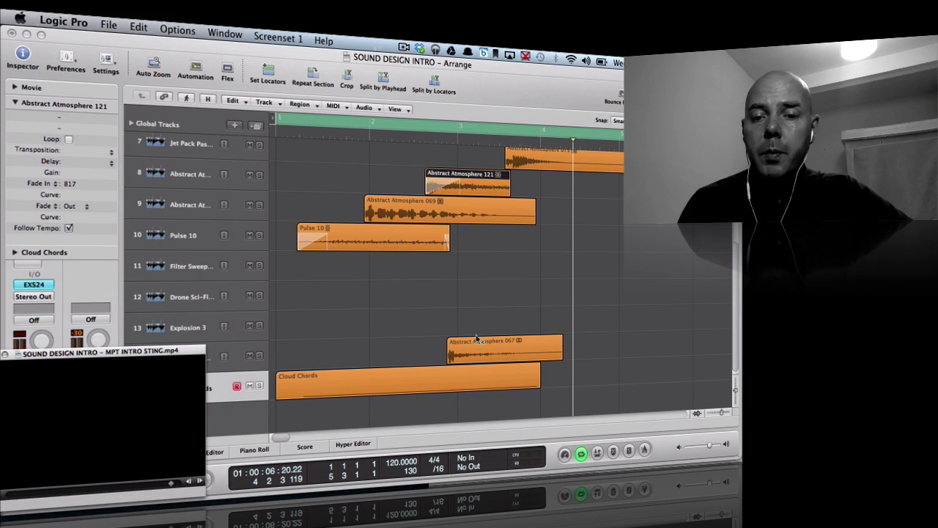
click(496, 311)
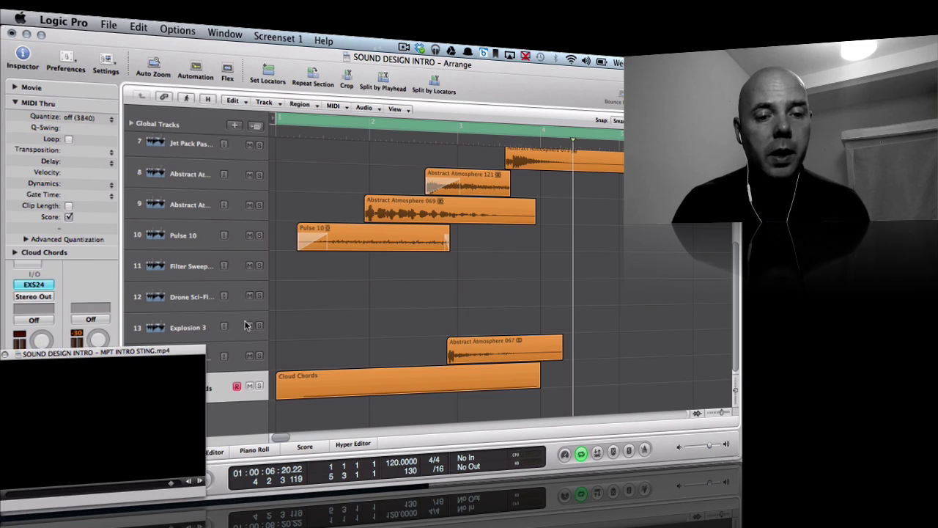
drag(188, 353, 214, 52)
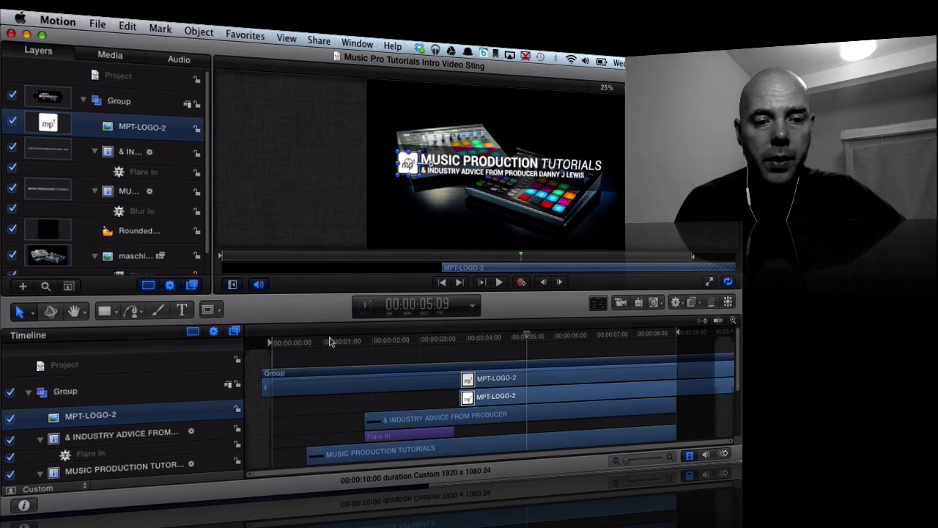
Step: In Motion, look through the intro sting's timeline layers and play the project from the start, stopping after the logo appears
scroll(367, 405, down, 5)
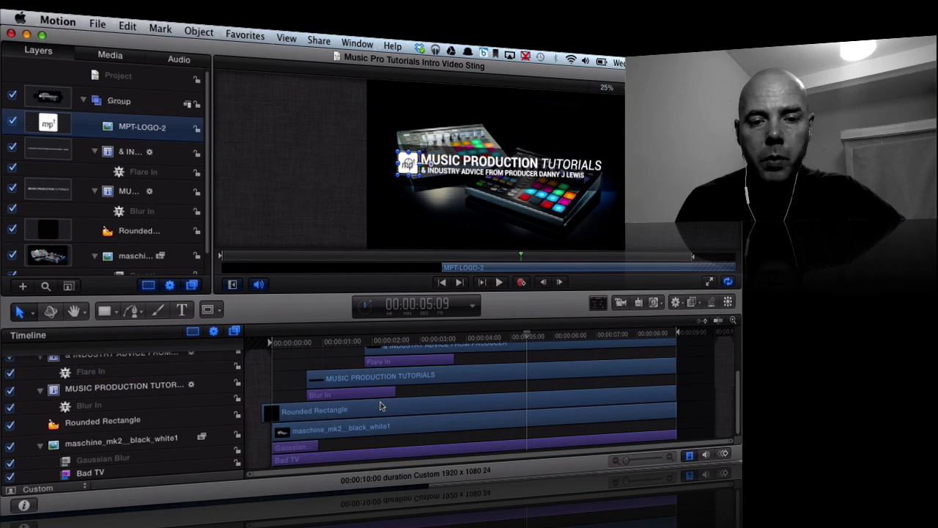
scroll(380, 406, up, 6)
scroll(379, 405, down, 5)
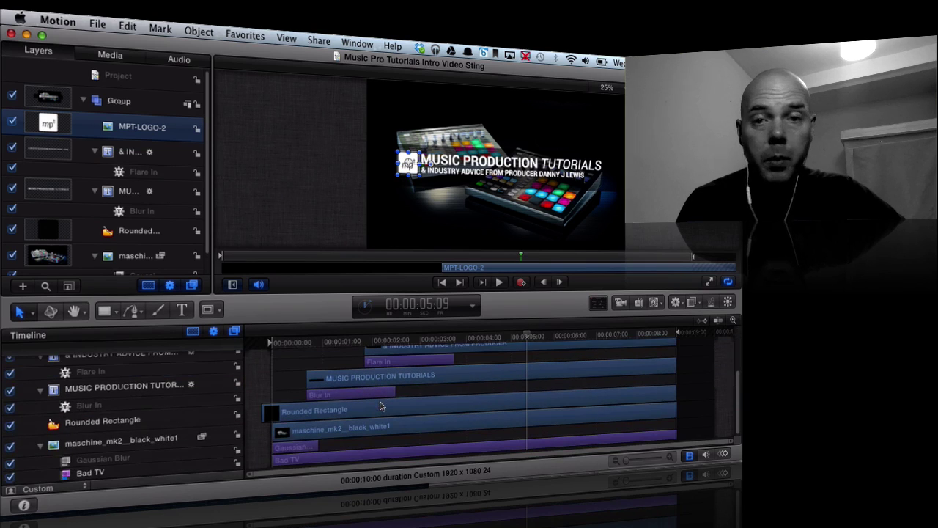
scroll(380, 405, up, 3)
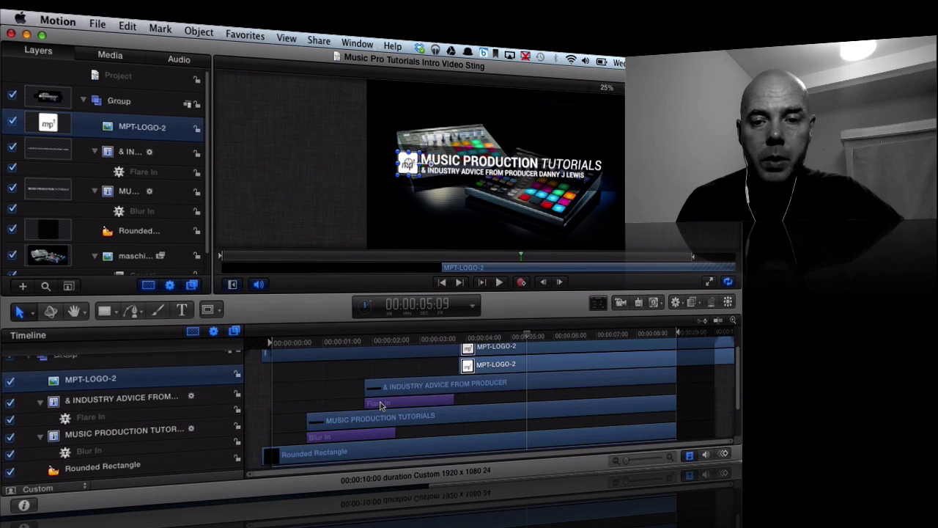
click(442, 282)
click(499, 282)
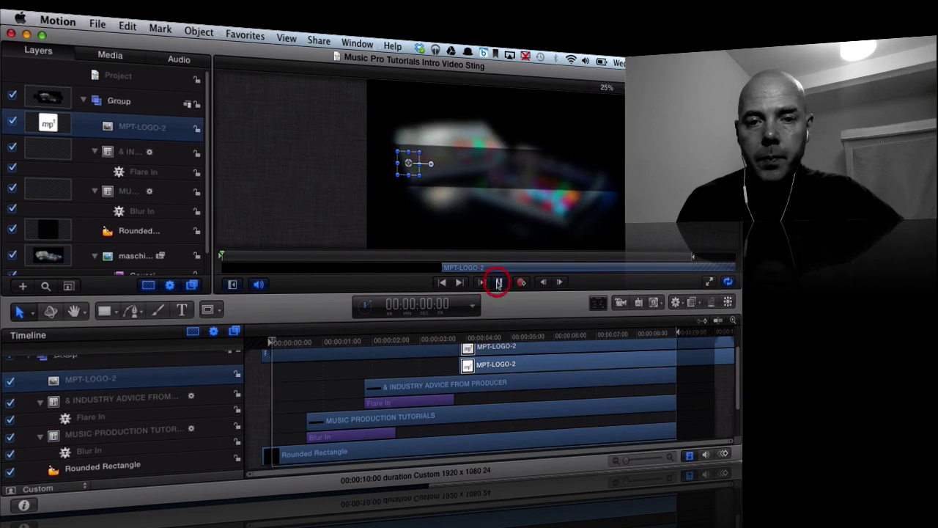
scroll(477, 356, down, 2)
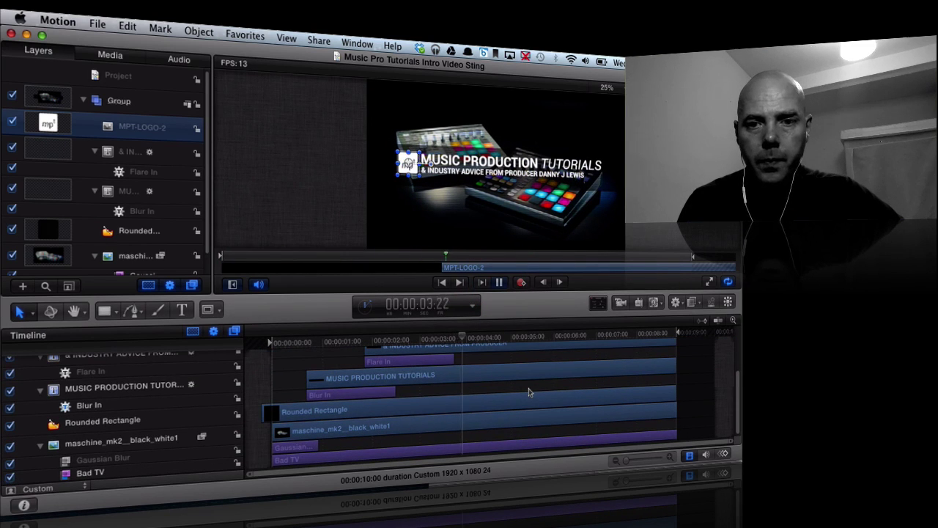
scroll(530, 393, up, 3)
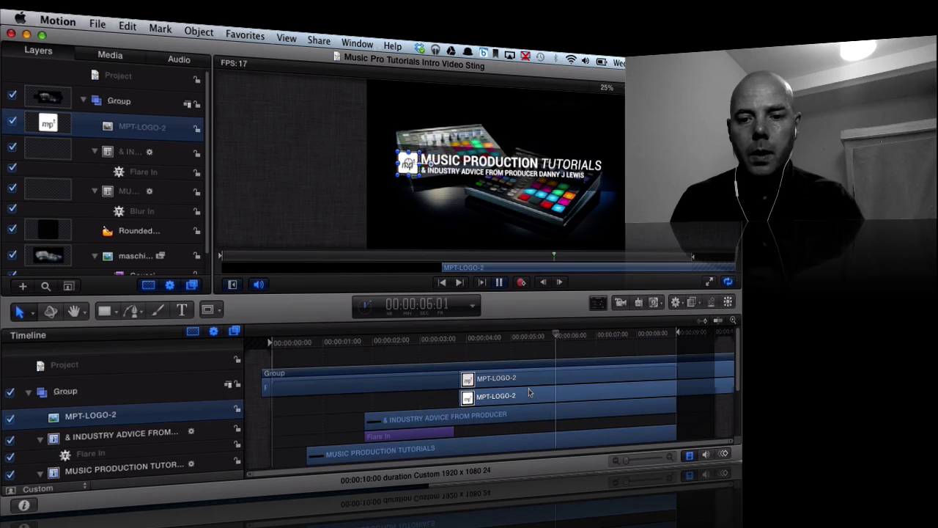
key(space)
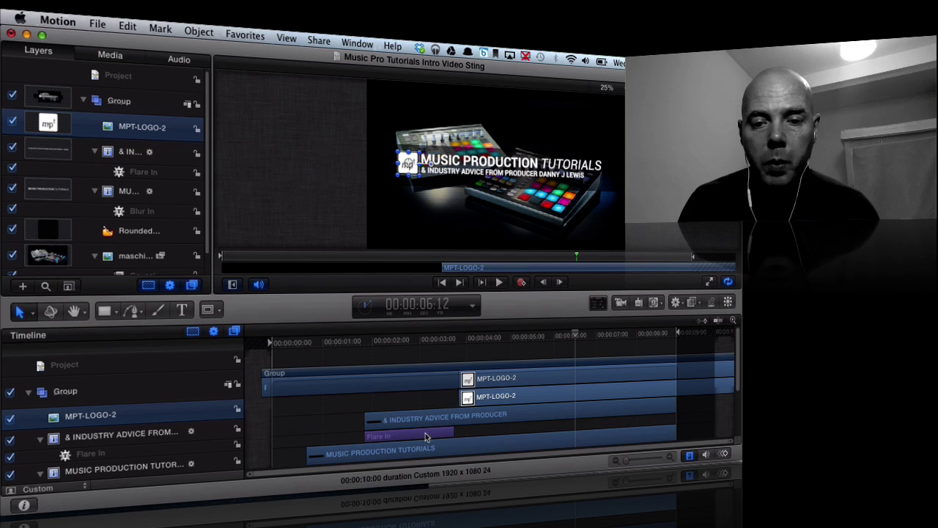
Step: Set the playhead to 00:00:01:00 and inspect the two title layers and the Blur In behavior of MUSIC PRODUCTION TUTORIALS
click(392, 417)
drag(375, 339, 322, 349)
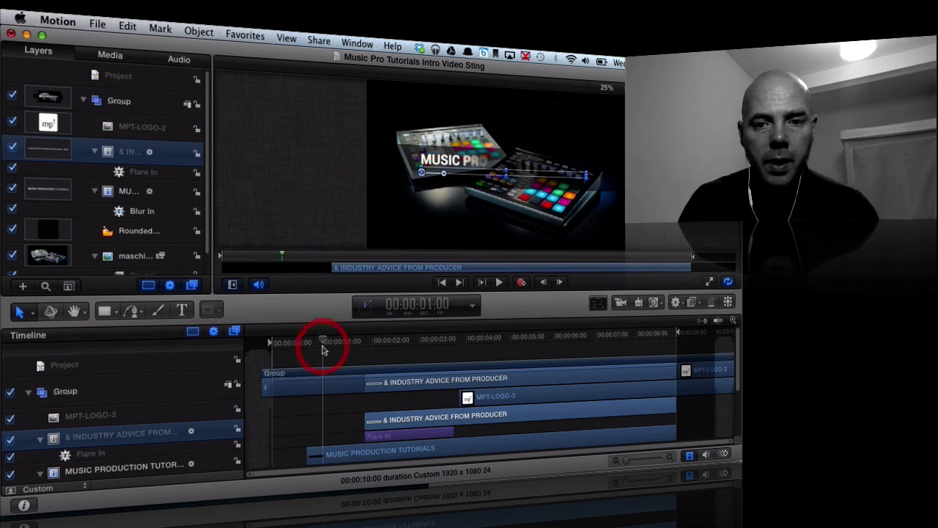
scroll(322, 349, down, 3)
click(344, 382)
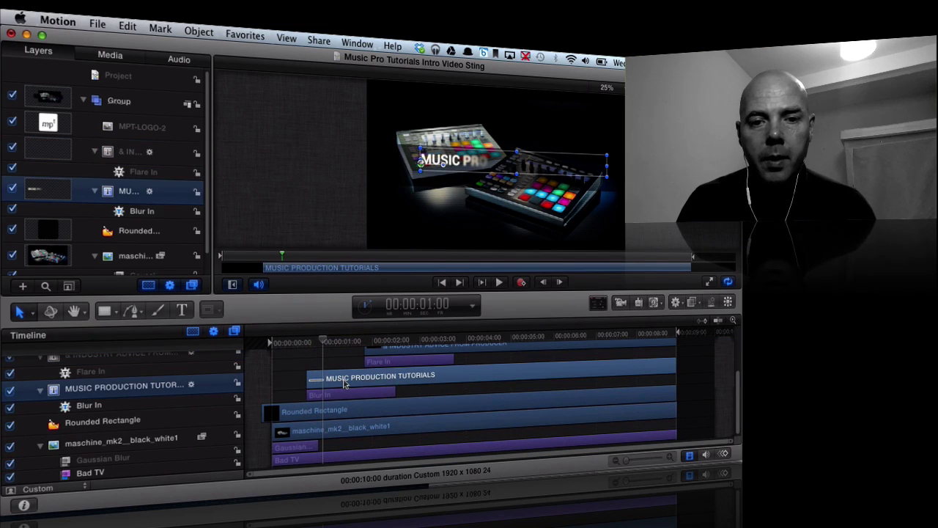
click(116, 406)
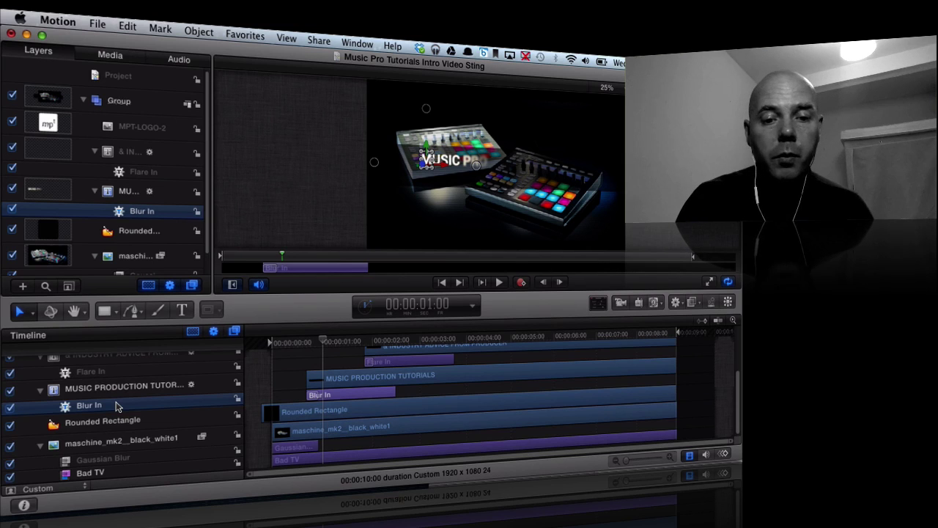
Step: Show the keyframe curve of the background image's Gaussian Blur at the project start and play back the animation
drag(283, 346, 269, 345)
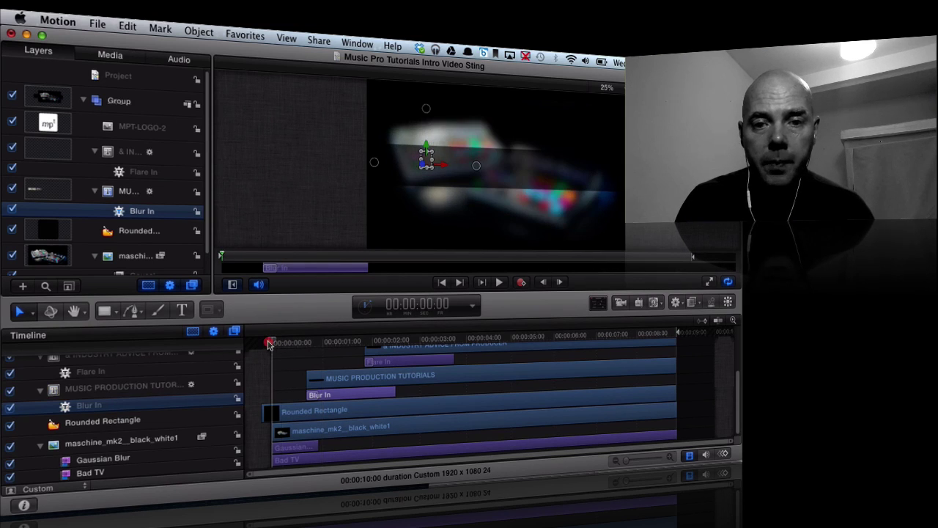
click(296, 451)
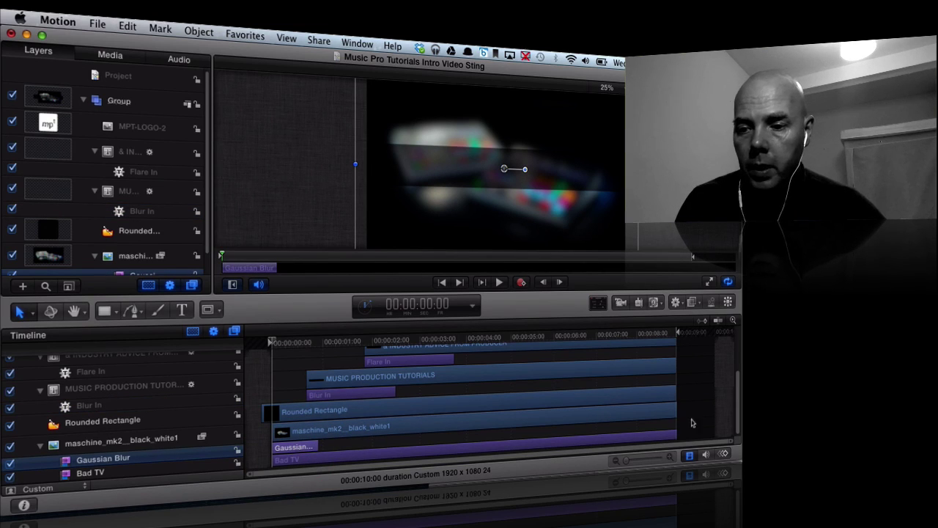
click(724, 454)
scroll(532, 403, down, 3)
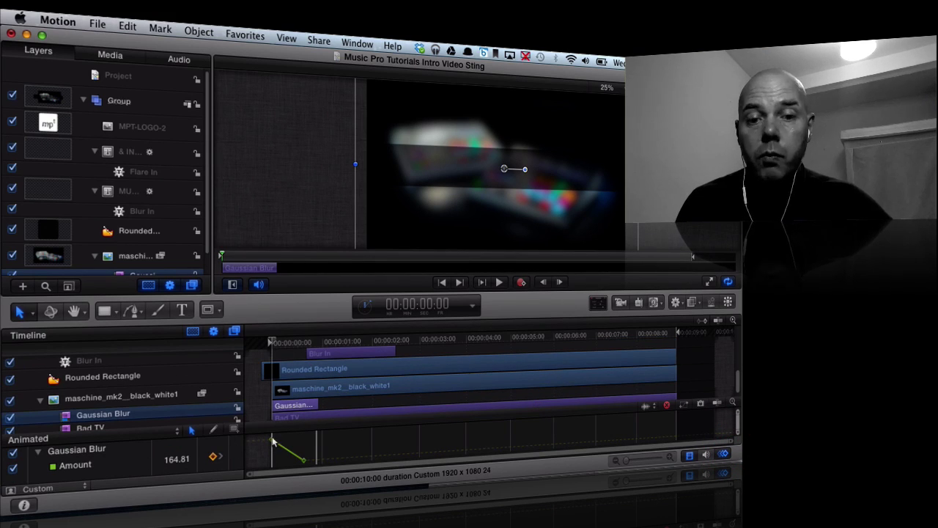
key(space)
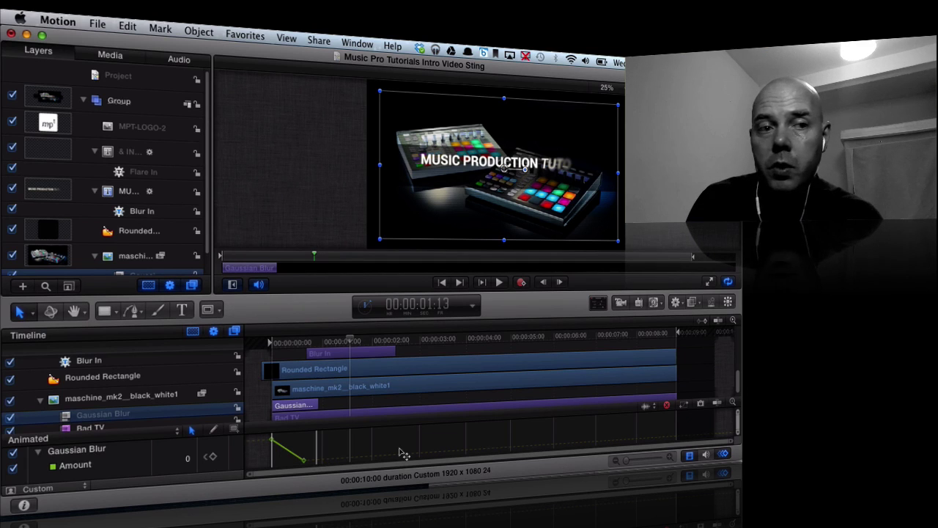
Step: Open the App Store and search it for "motion"
click(20, 19)
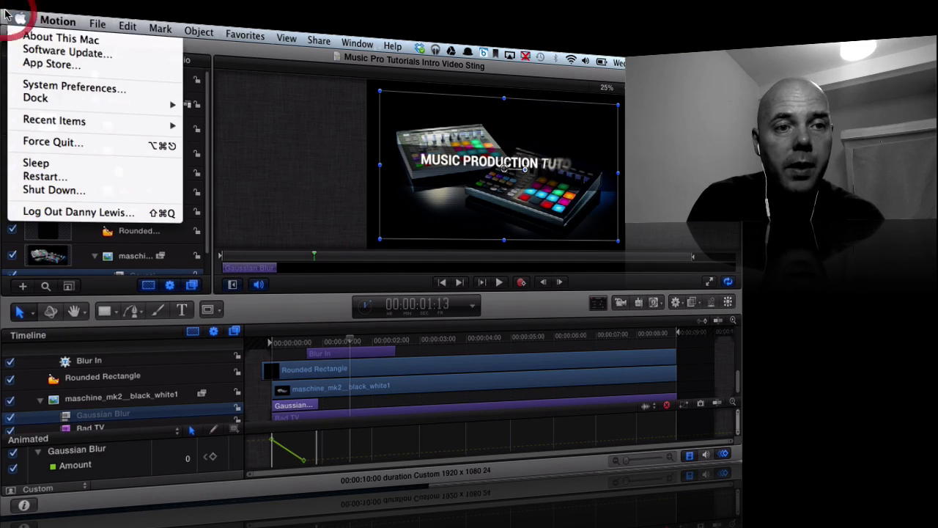
click(52, 64)
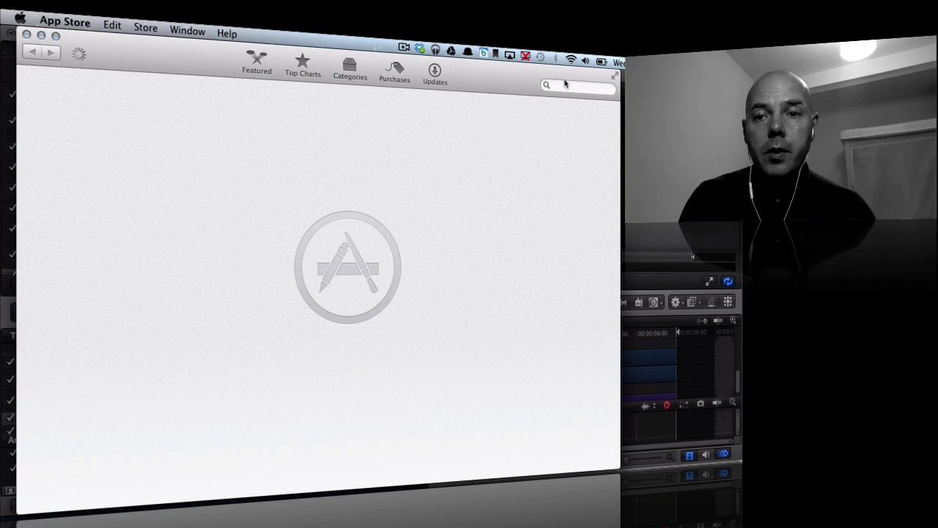
click(565, 84)
text(moti)
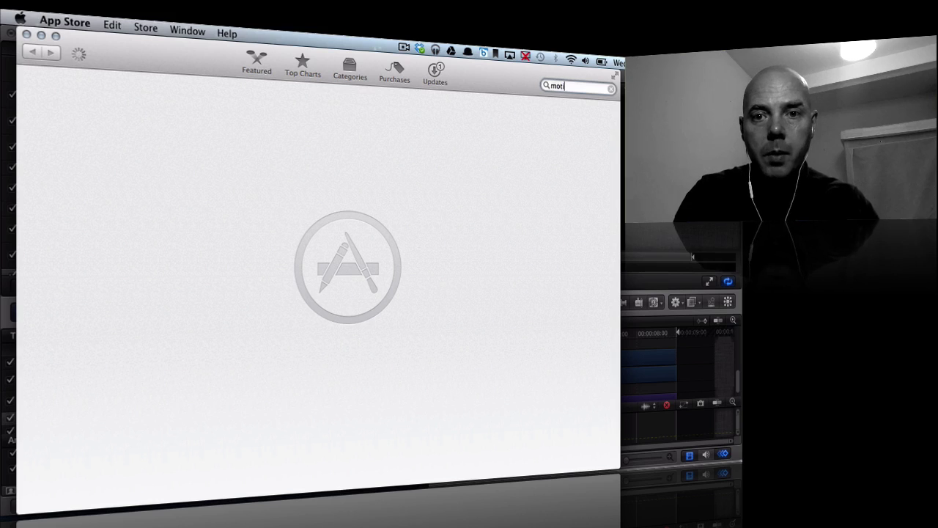
text(on)
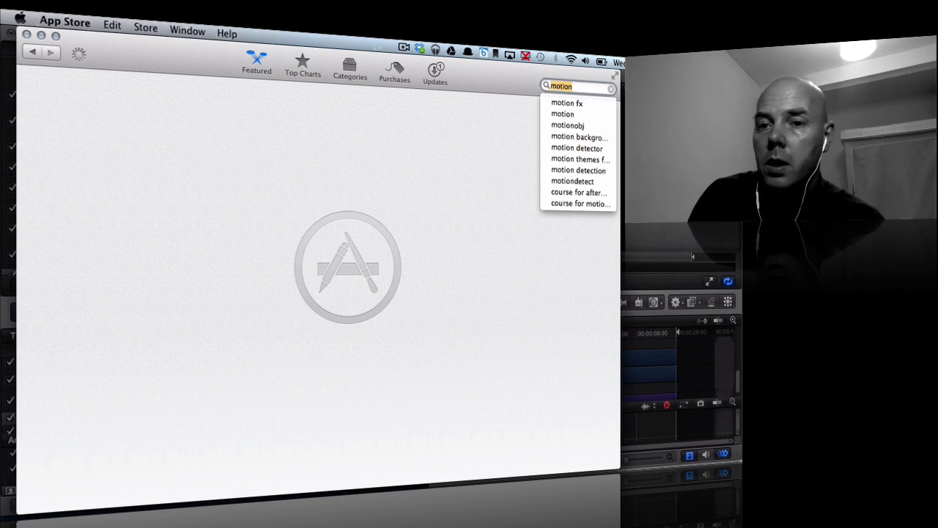
click(563, 113)
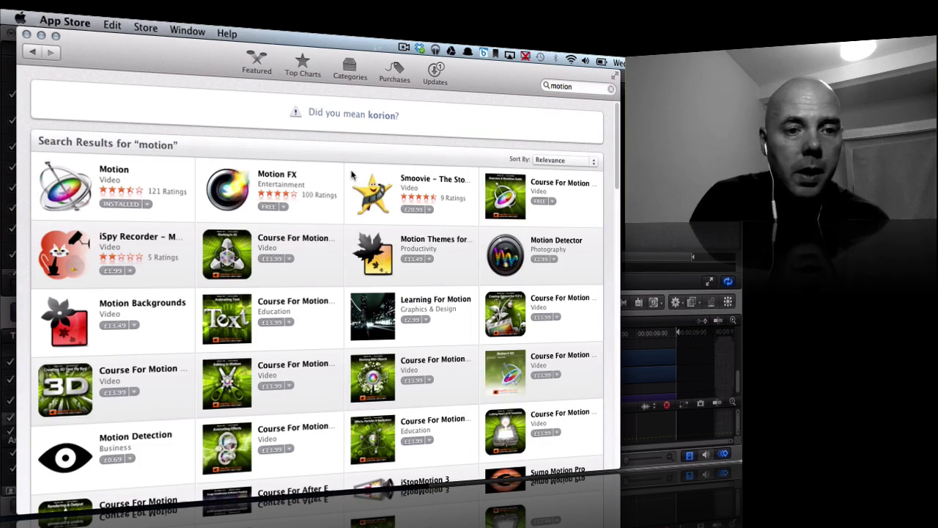
Step: Open the Motion product page, review its description, information and screenshots, and close the App Store window
click(112, 170)
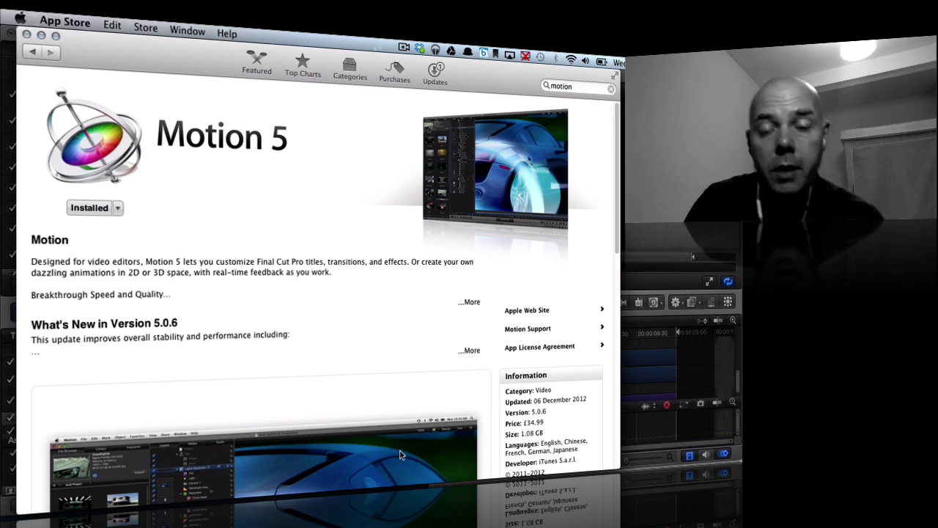
scroll(400, 455, down, 5)
scroll(399, 455, down, 3)
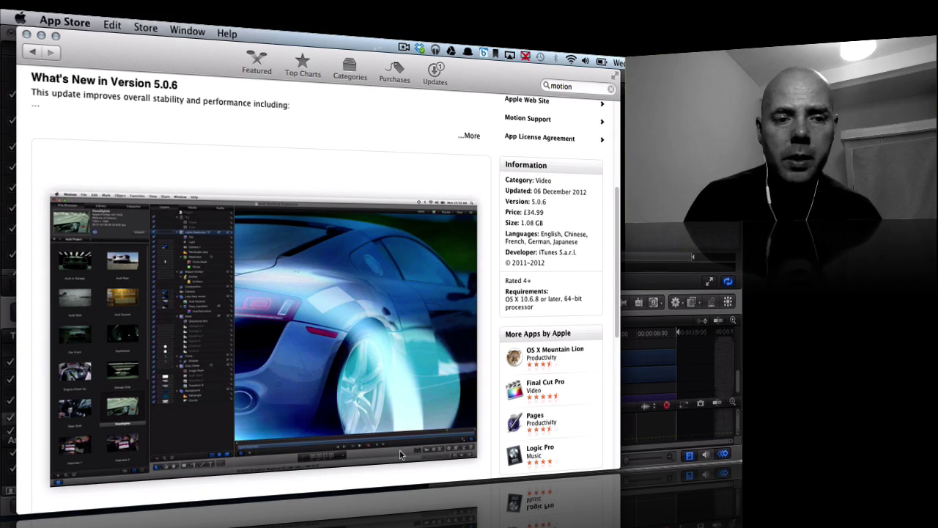
scroll(176, 261, down, 2)
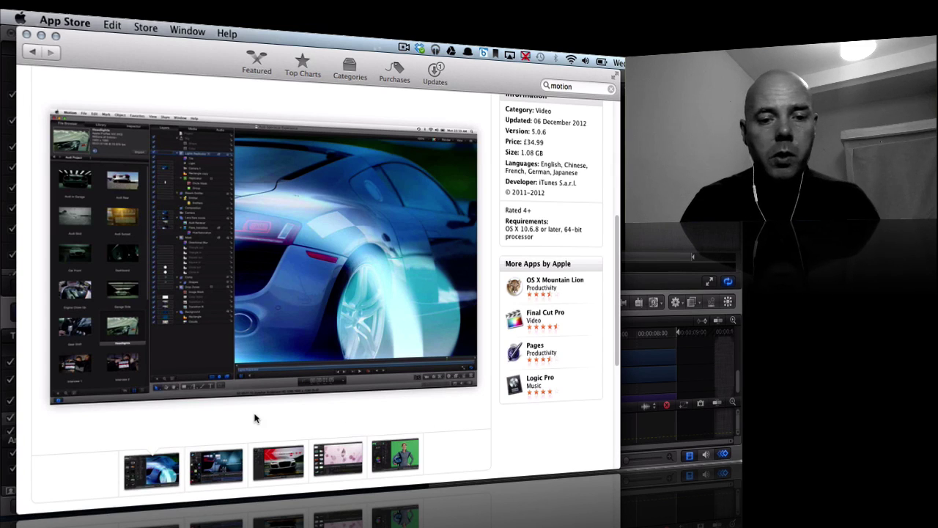
scroll(132, 93, up, 5)
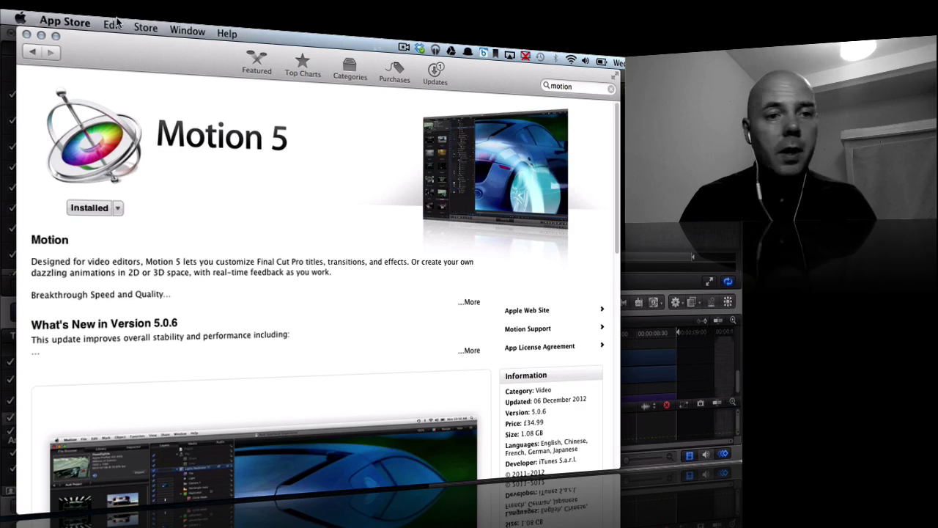
click(26, 35)
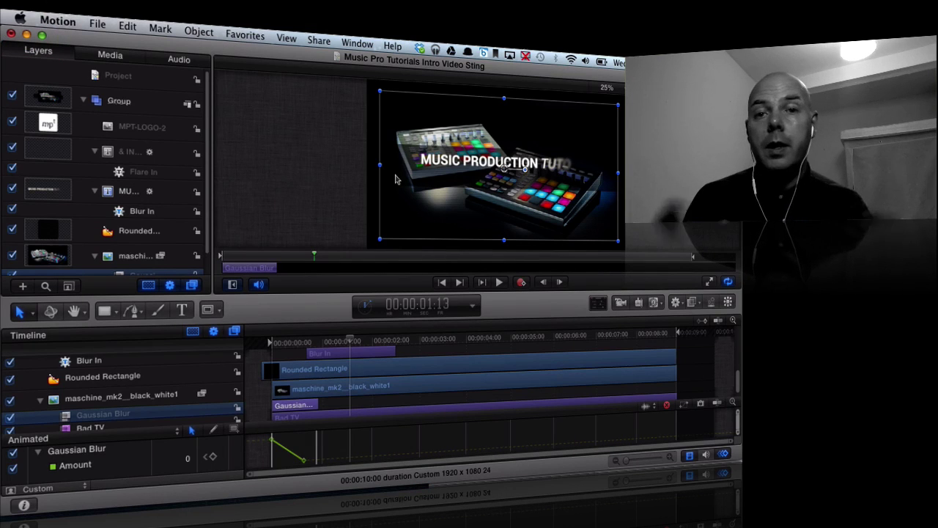